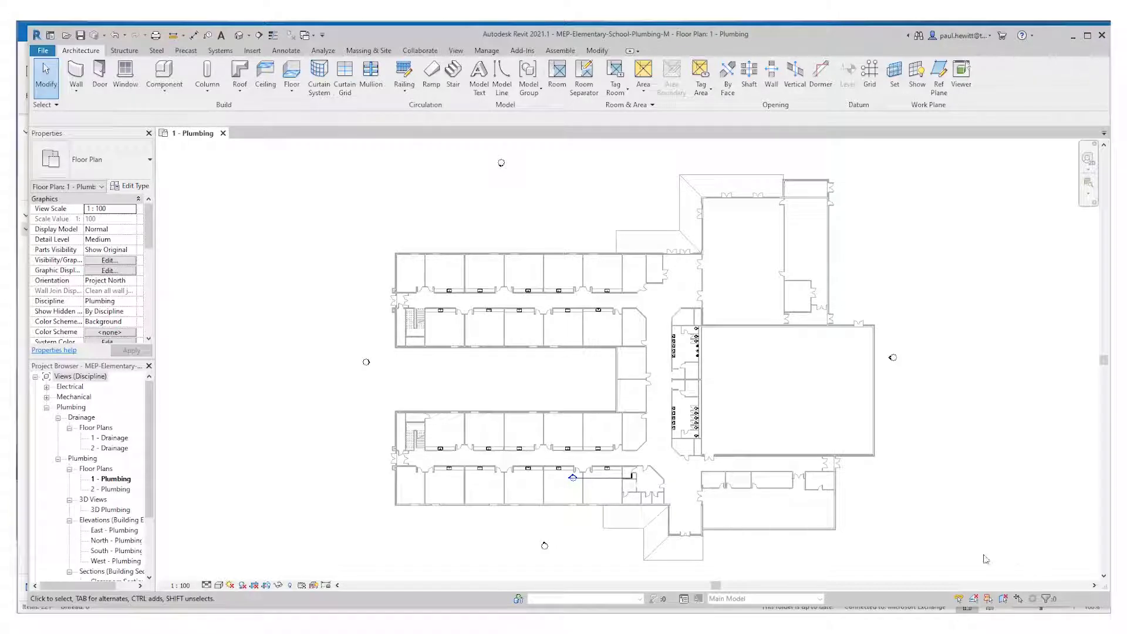
# Centre the restroom fixtures in view, briefly selecting and then deselecting the six toilets
pyautogui.scroll(5, 688, 423)
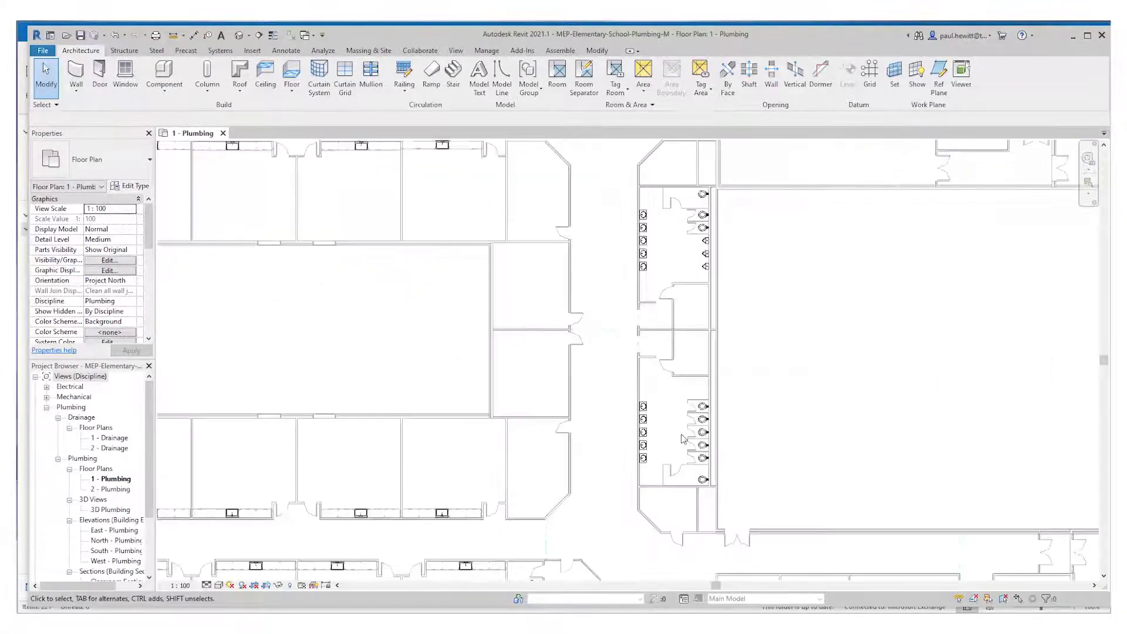
pyautogui.moveTo(664, 409); pyautogui.dragTo(508, 303, button='middle')
pyautogui.moveTo(561, 207); pyautogui.dragTo(671, 496)
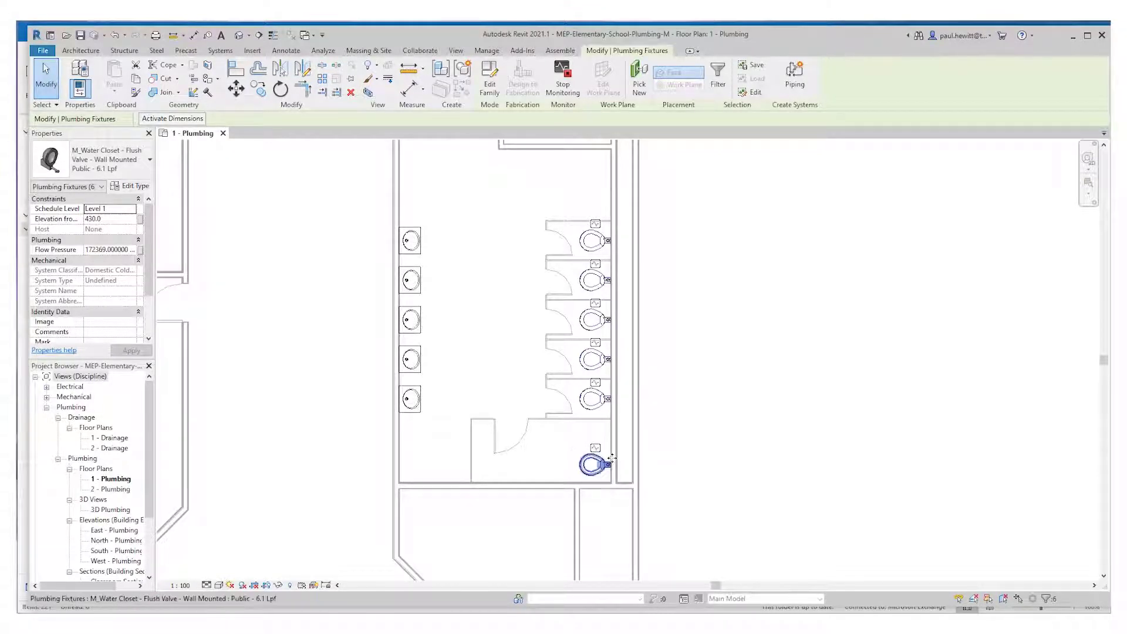
pyautogui.press('Escape')
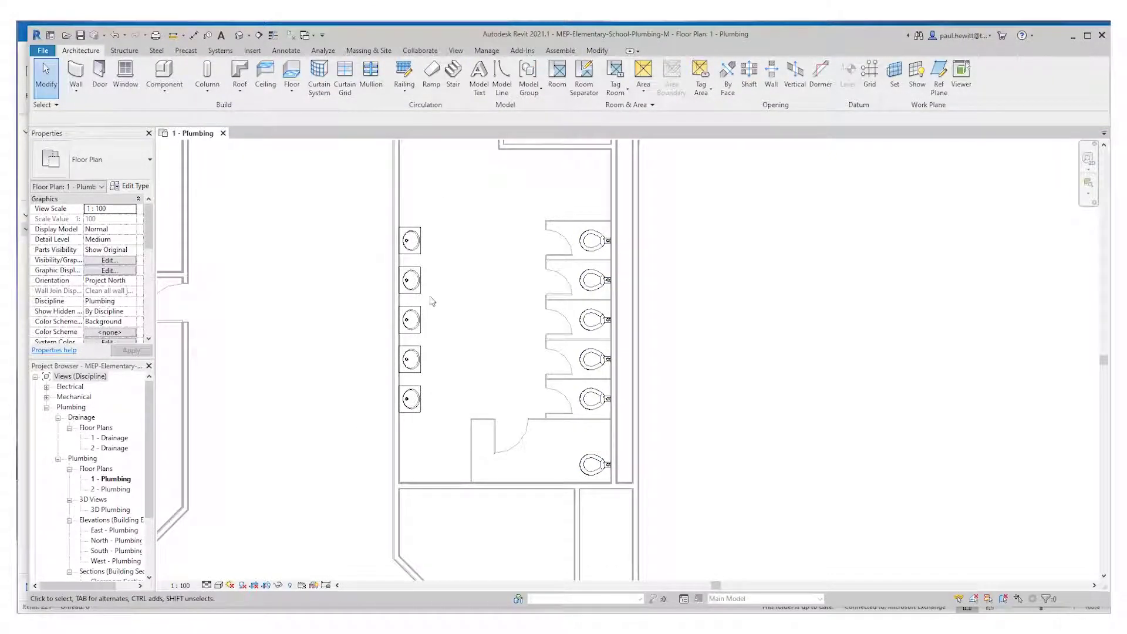
pyautogui.moveTo(440, 306); pyautogui.dragTo(505, 292, button='middle')
pyautogui.scroll(2, 505, 292)
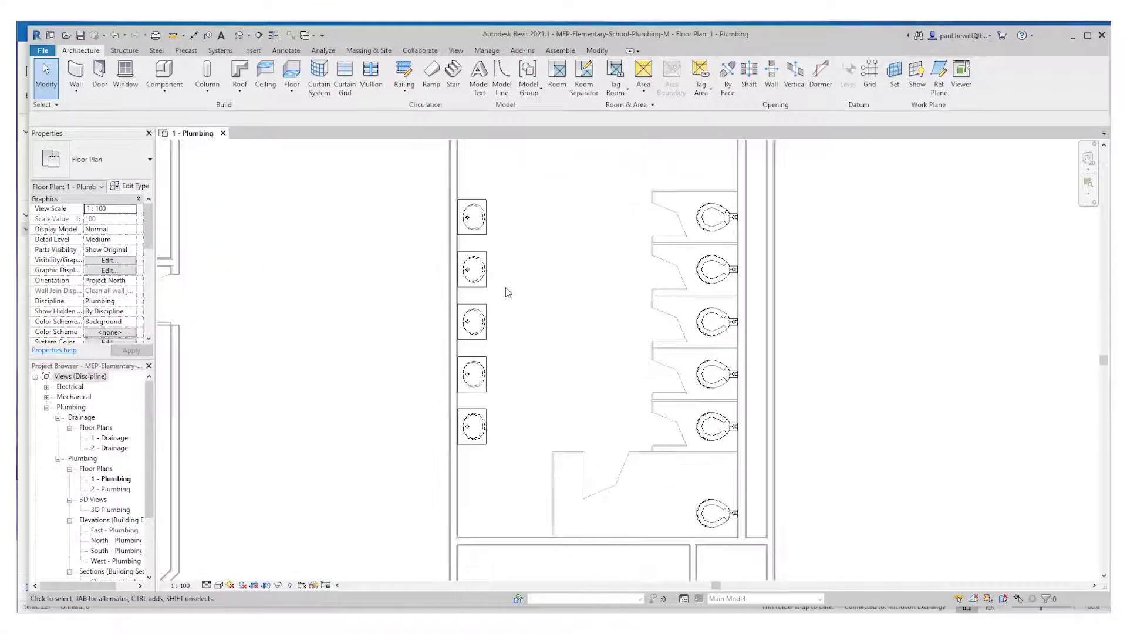
# Start Copy/Monitor with the linked architectural model as the source
pyautogui.click(421, 50)
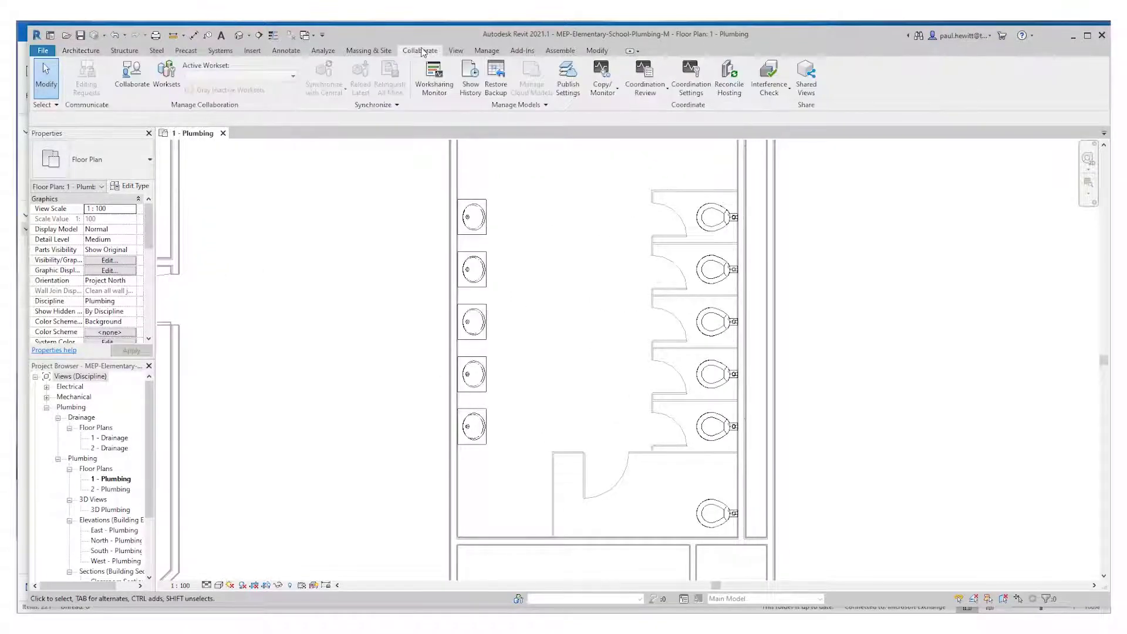
pyautogui.click(618, 93)
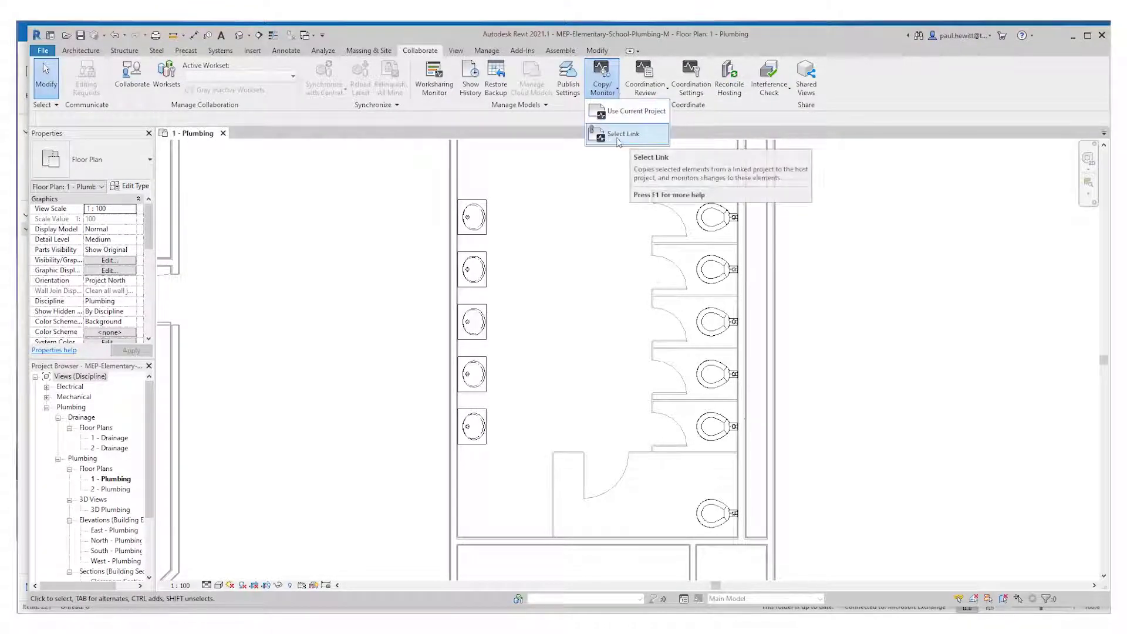
pyautogui.click(651, 134)
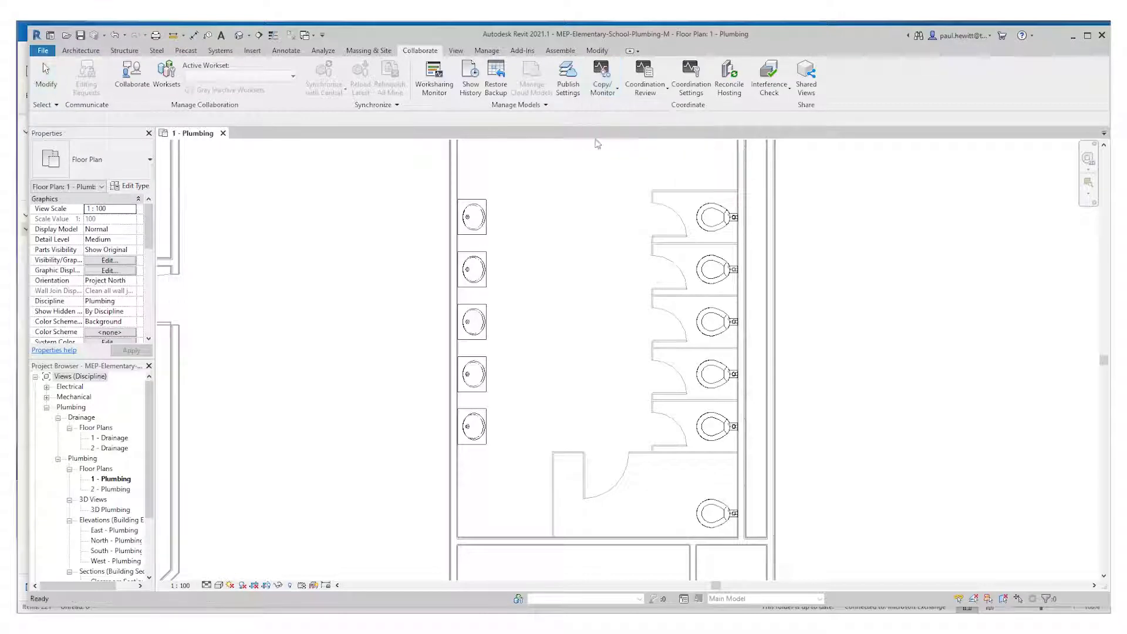
pyautogui.click(458, 195)
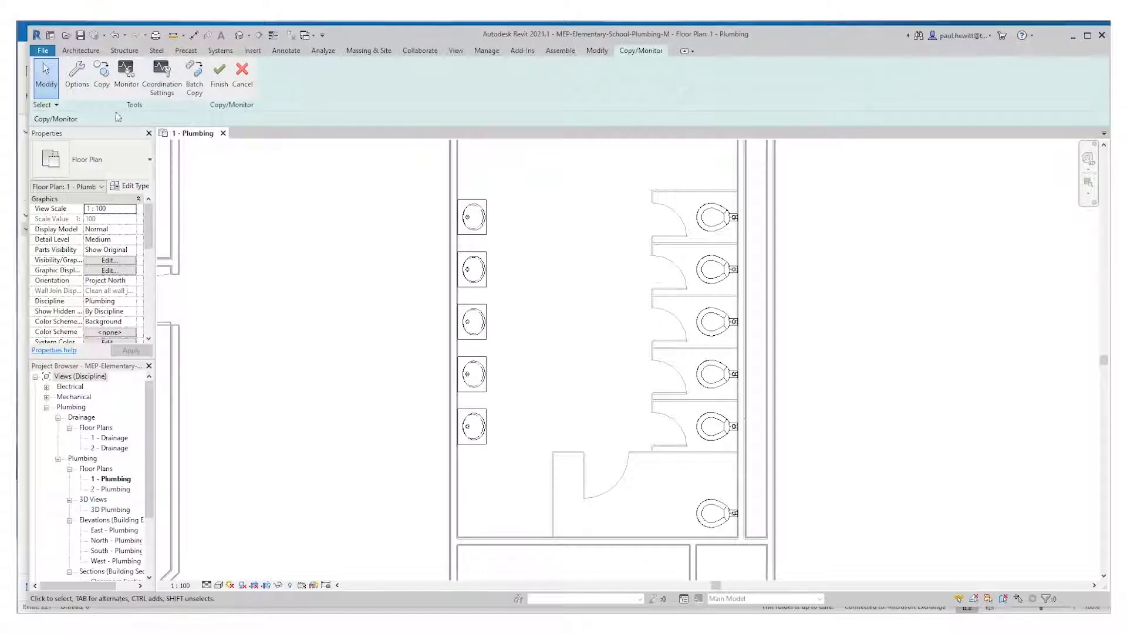
# Open Coordination Settings and show the Plumbing Fixtures type mapping
pyautogui.click(160, 70)
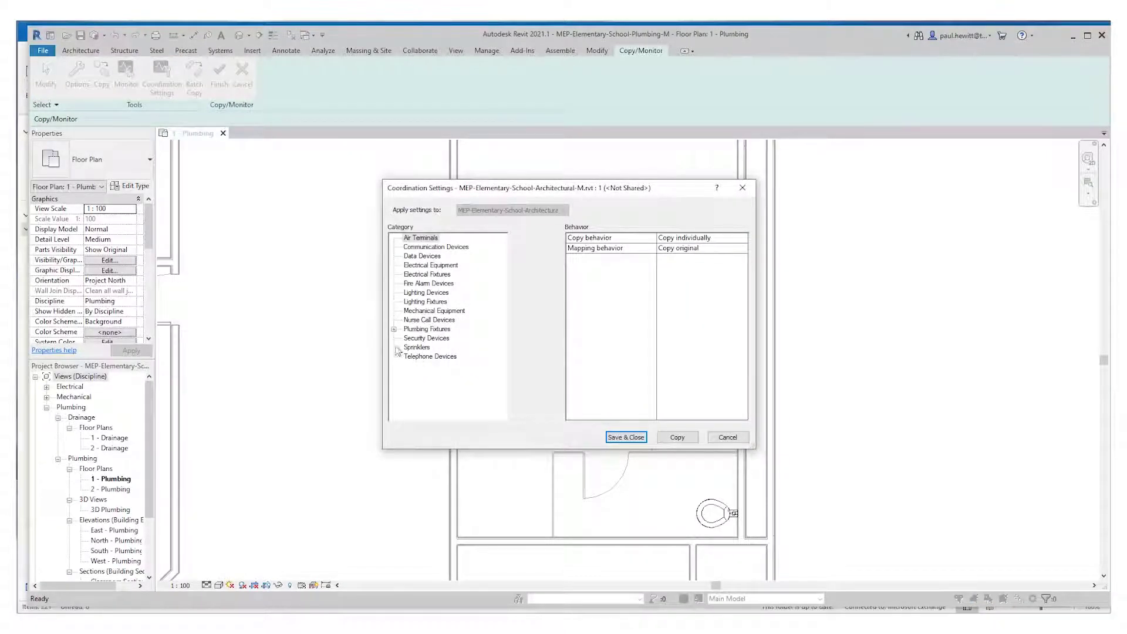
pyautogui.click(394, 329)
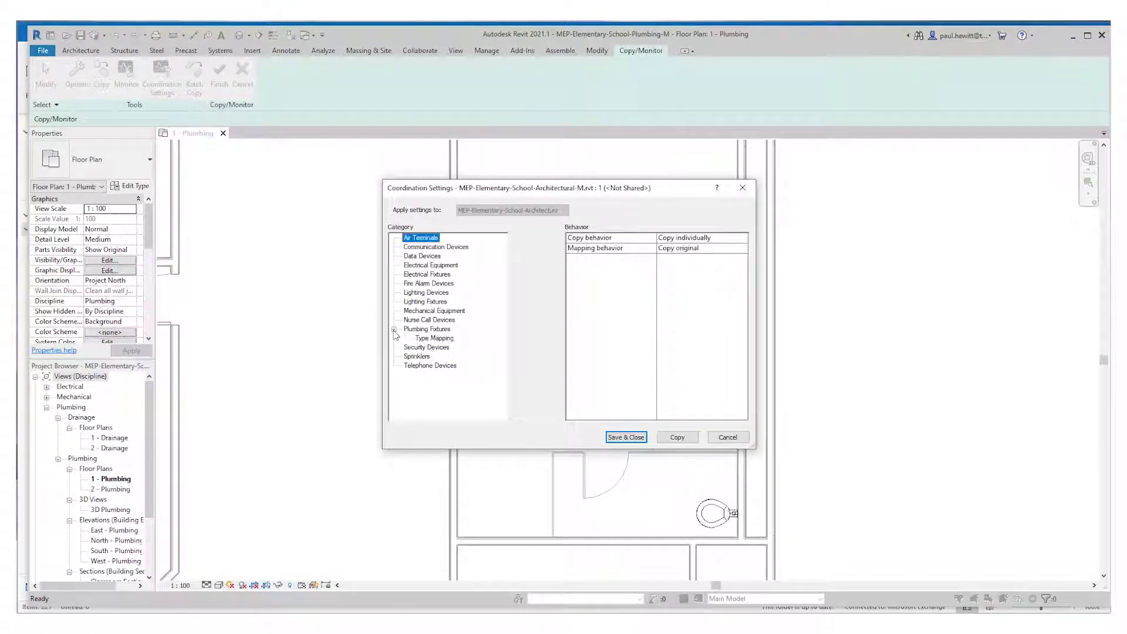
pyautogui.click(440, 340)
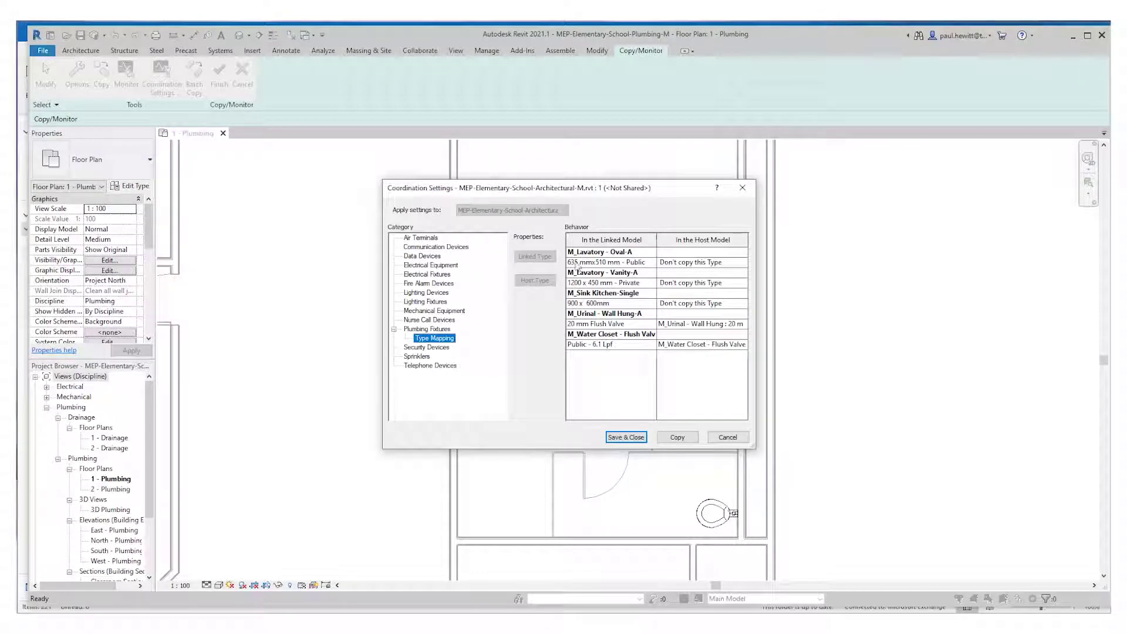
# Map the linked Oval-A 635 mmx510 mm - Public lavatory to the M_Lavatory - Oval-MEP 635 mmx510 mm type
pyautogui.click(734, 264)
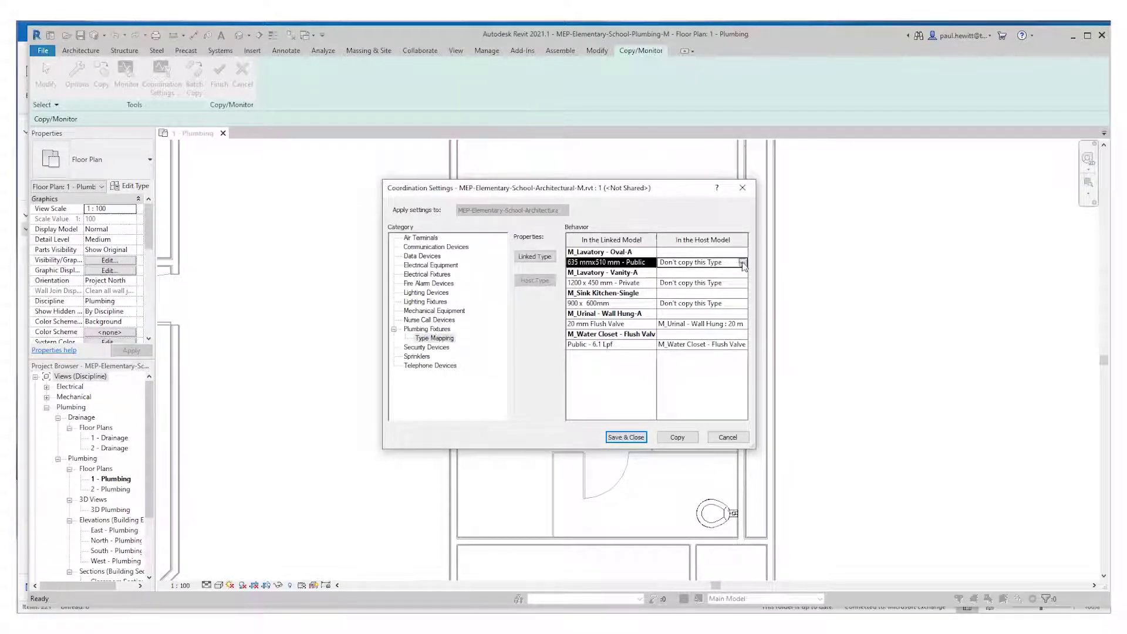
pyautogui.click(743, 262)
pyautogui.scroll(-3, 758, 296)
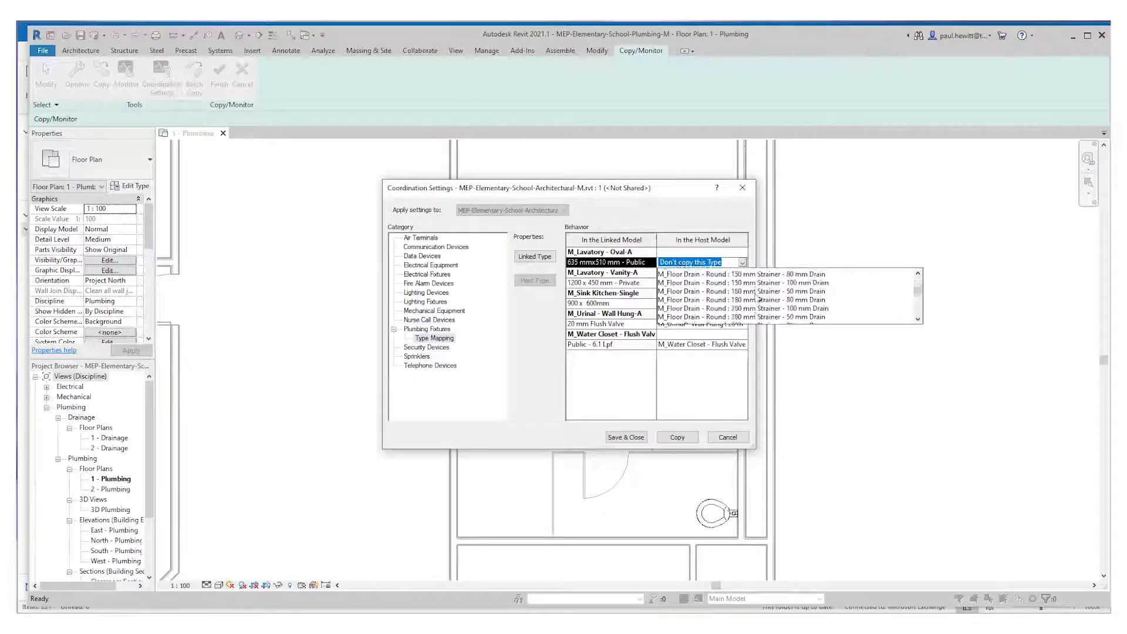
pyautogui.scroll(-3, 758, 298)
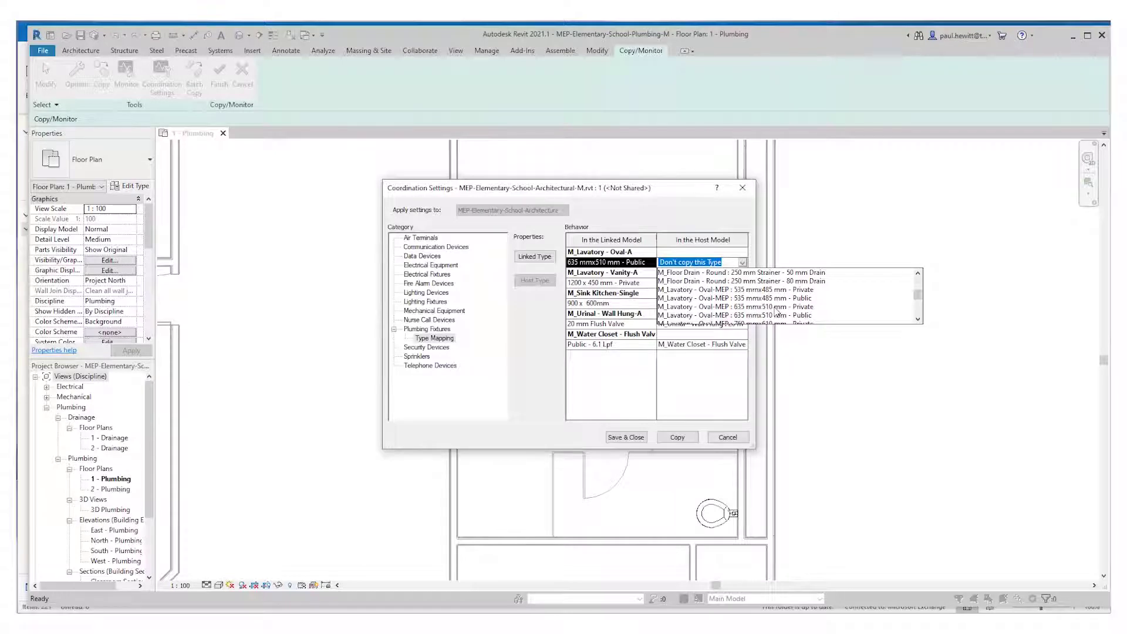
pyautogui.click(775, 308)
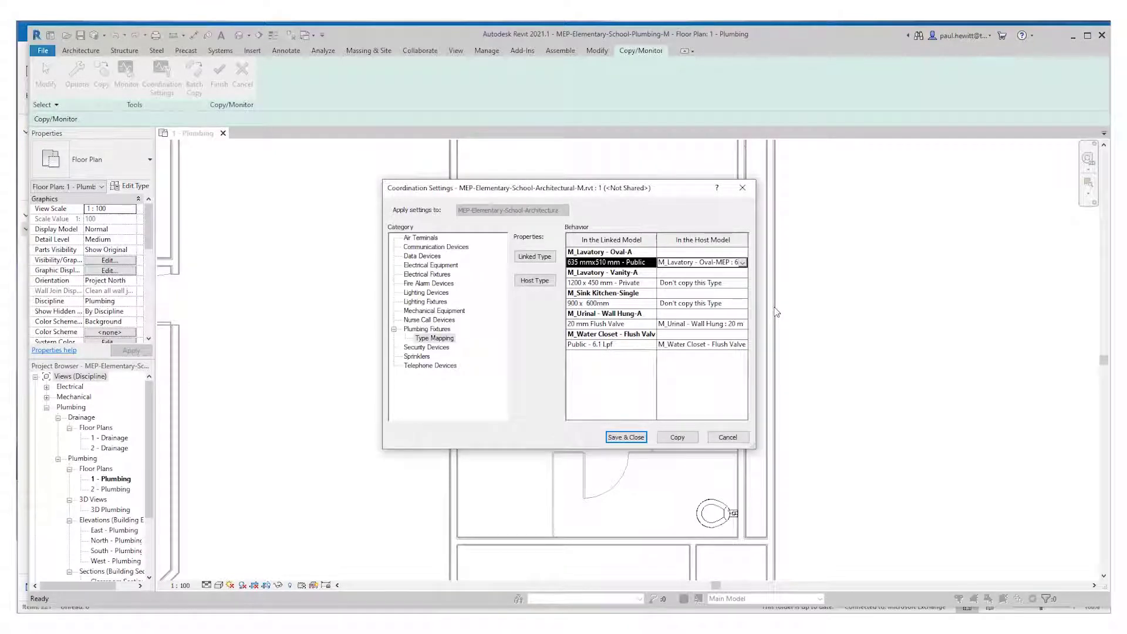
pyautogui.click(743, 263)
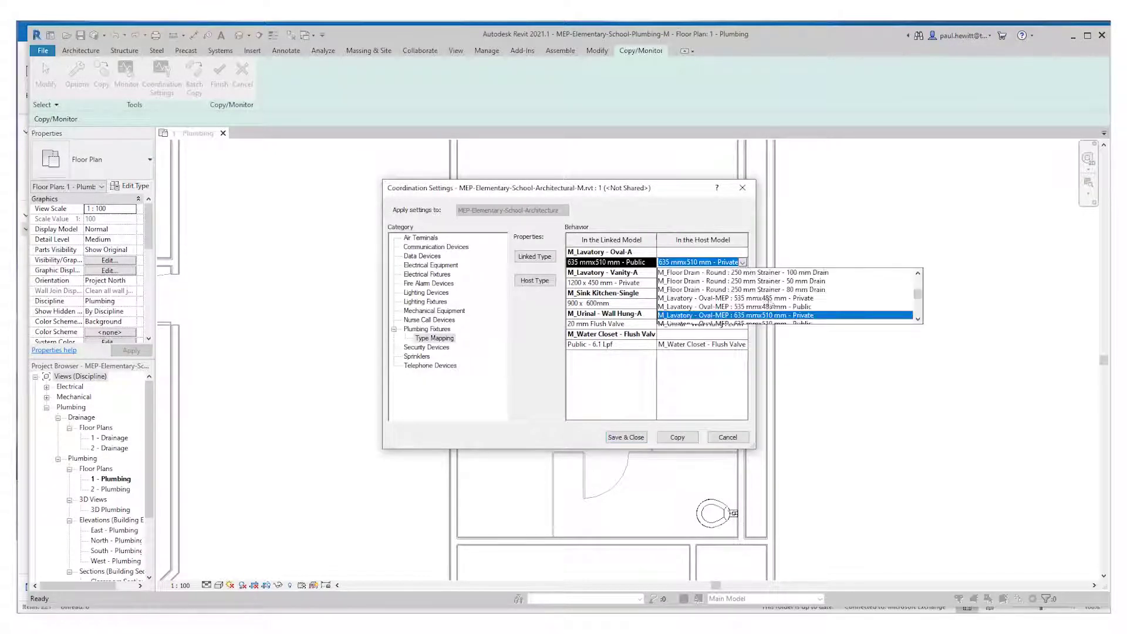
pyautogui.scroll(-1, 781, 318)
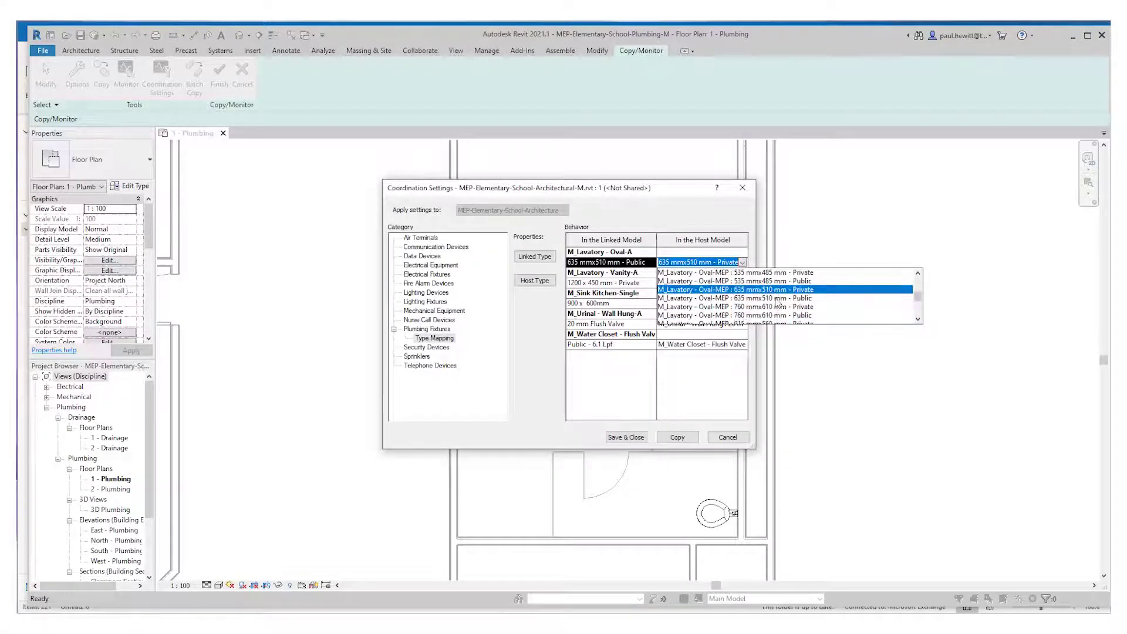
pyautogui.click(776, 301)
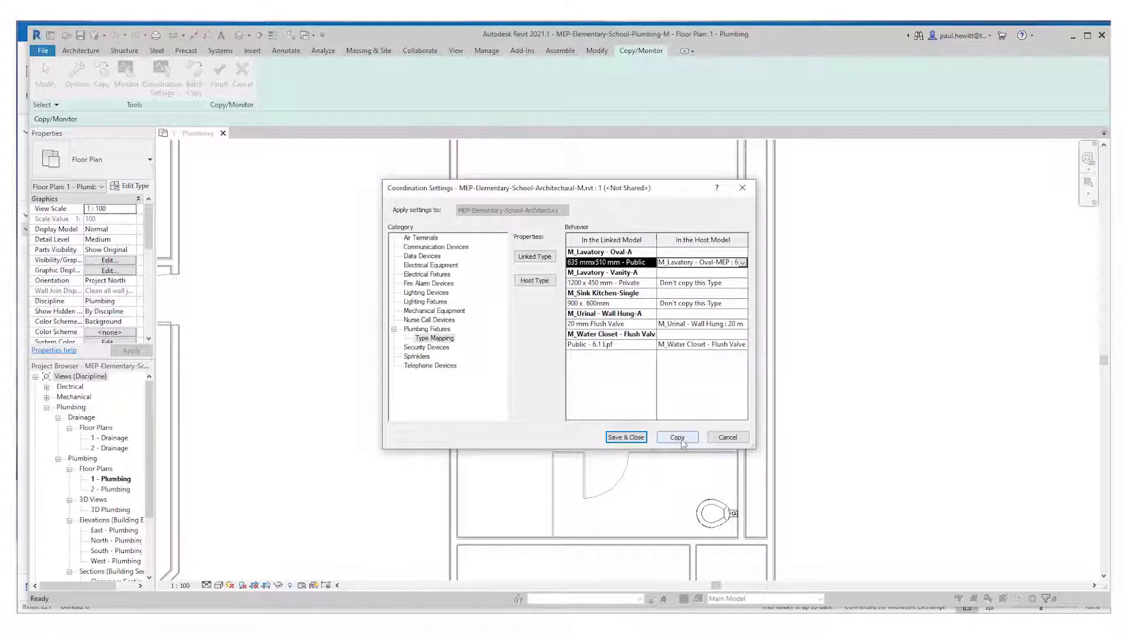
# Copy the mapped lavatories, finish Copy/Monitor, and check the five copied Oval-MEP lavatories
pyautogui.click(689, 439)
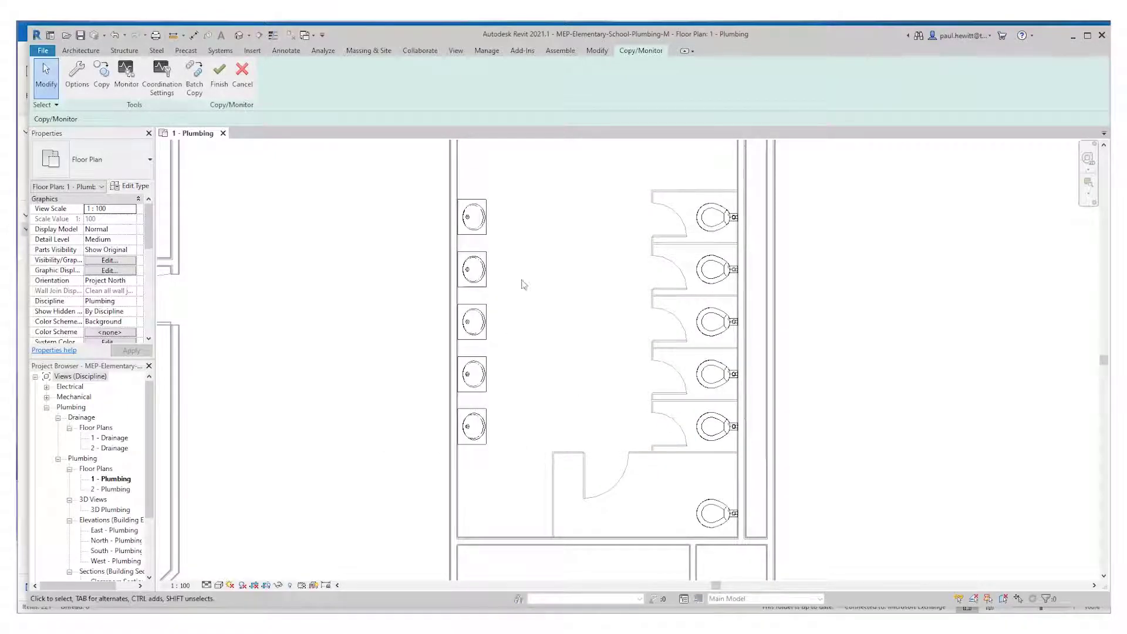
pyautogui.click(222, 74)
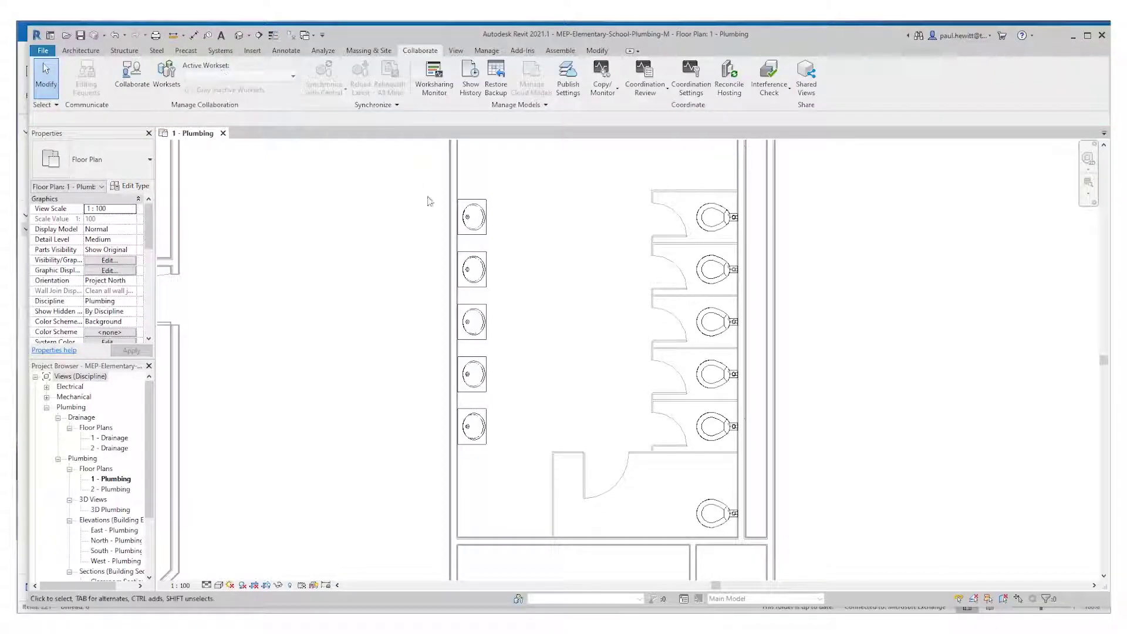
pyautogui.moveTo(434, 183); pyautogui.dragTo(509, 466)
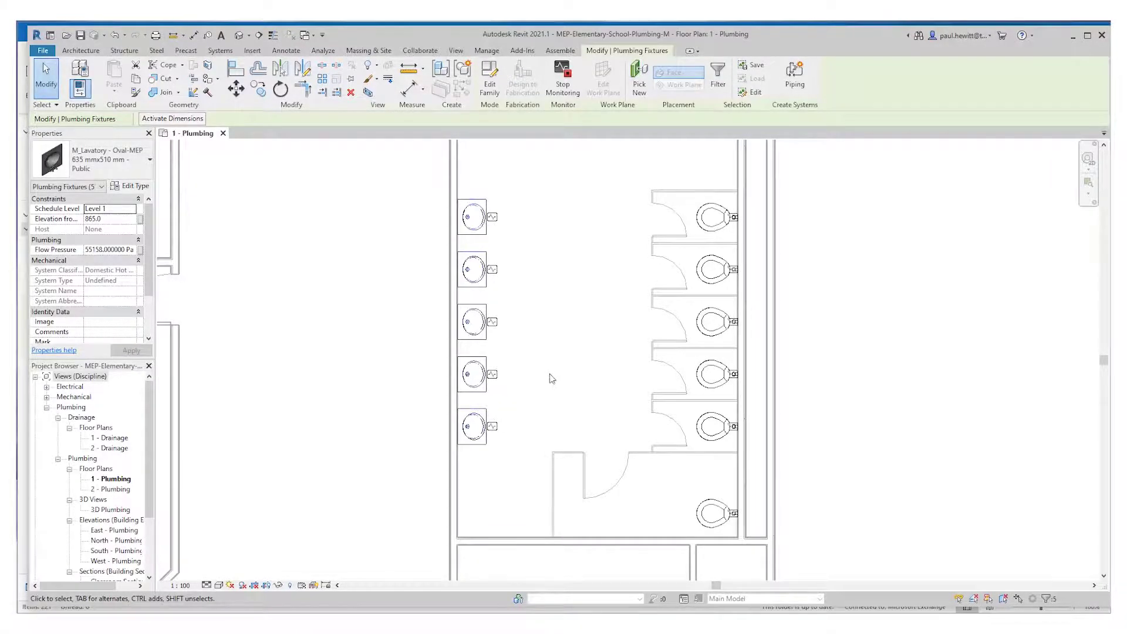
pyautogui.moveTo(552, 378); pyautogui.dragTo(910, 337, button='middle')
# Clear the lavatory selection, pan to the neighbouring rooms, and show the Systems tab tools
pyautogui.click(739, 379)
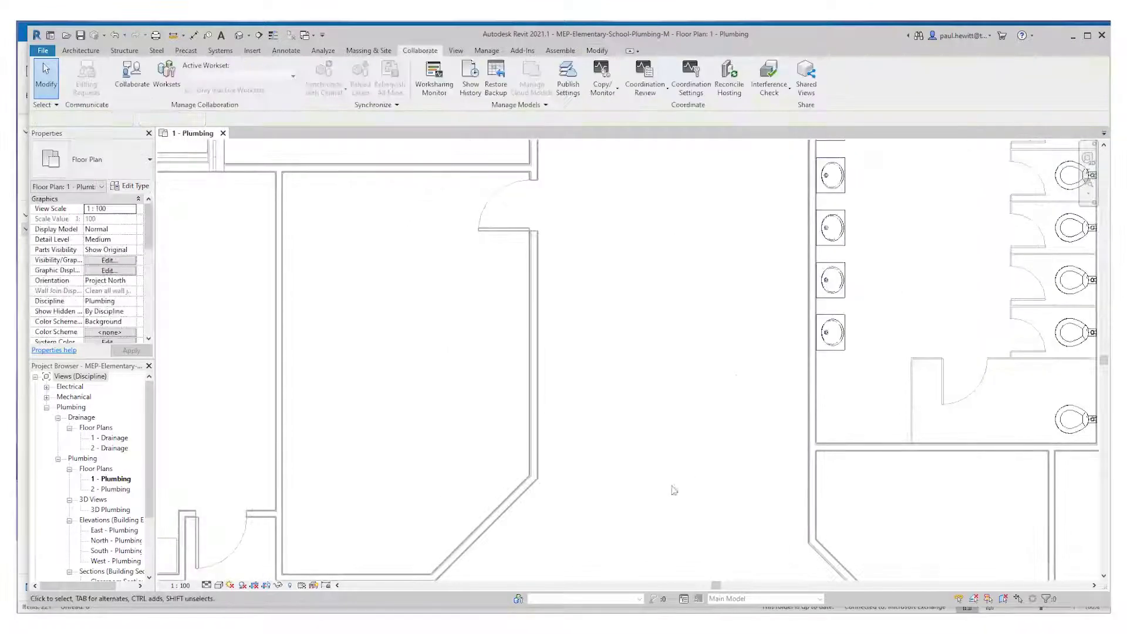
pyautogui.moveTo(674, 491); pyautogui.dragTo(827, 351, button='middle')
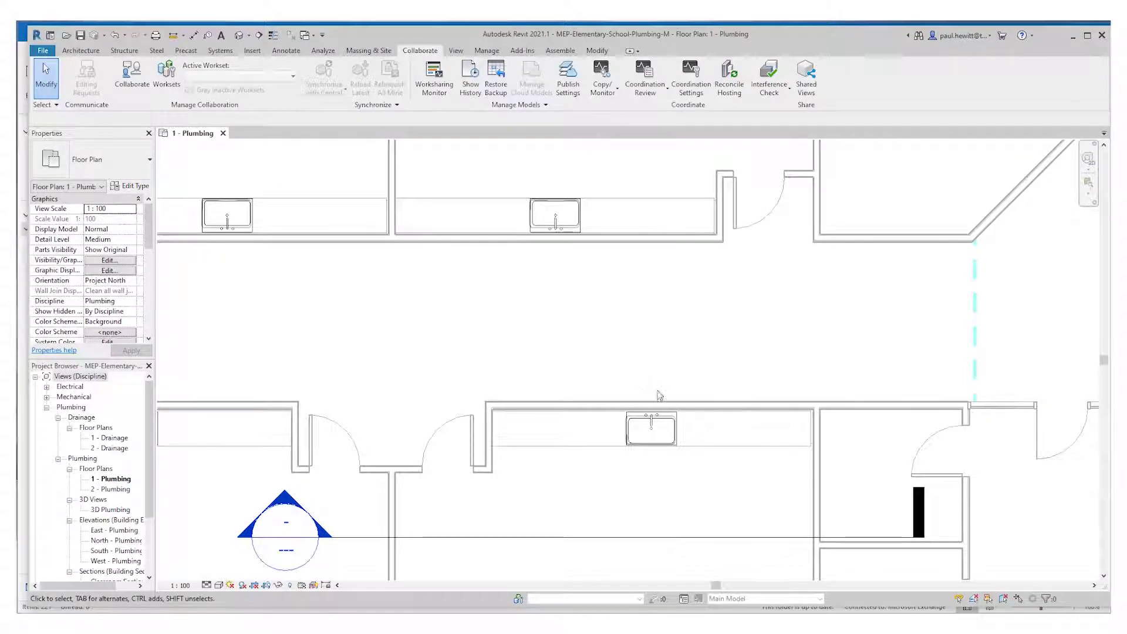
pyautogui.click(220, 51)
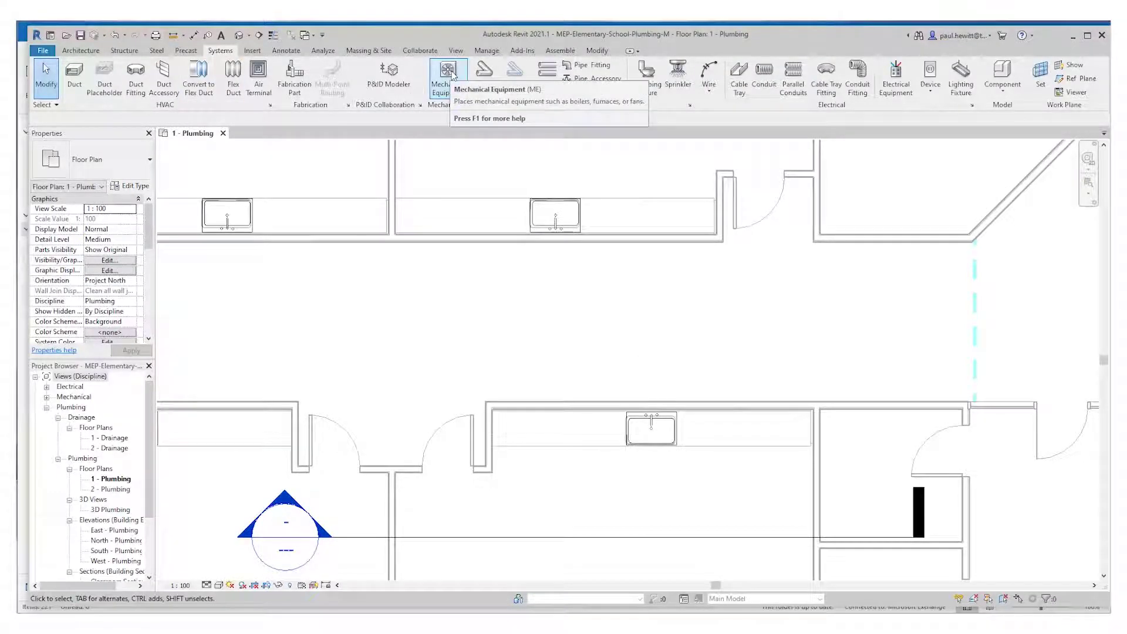
# Place an M_Sink Kitchen-Single 900 x 600mm sink, found by searching 'ki', on the lower counter
pyautogui.click(646, 75)
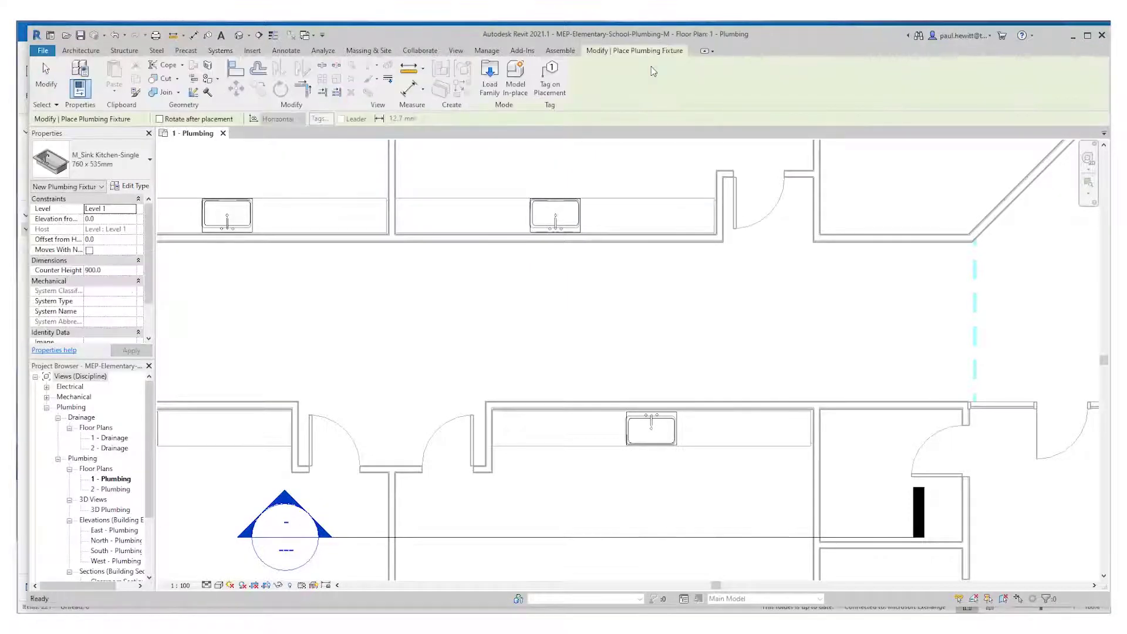
pyautogui.click(131, 162)
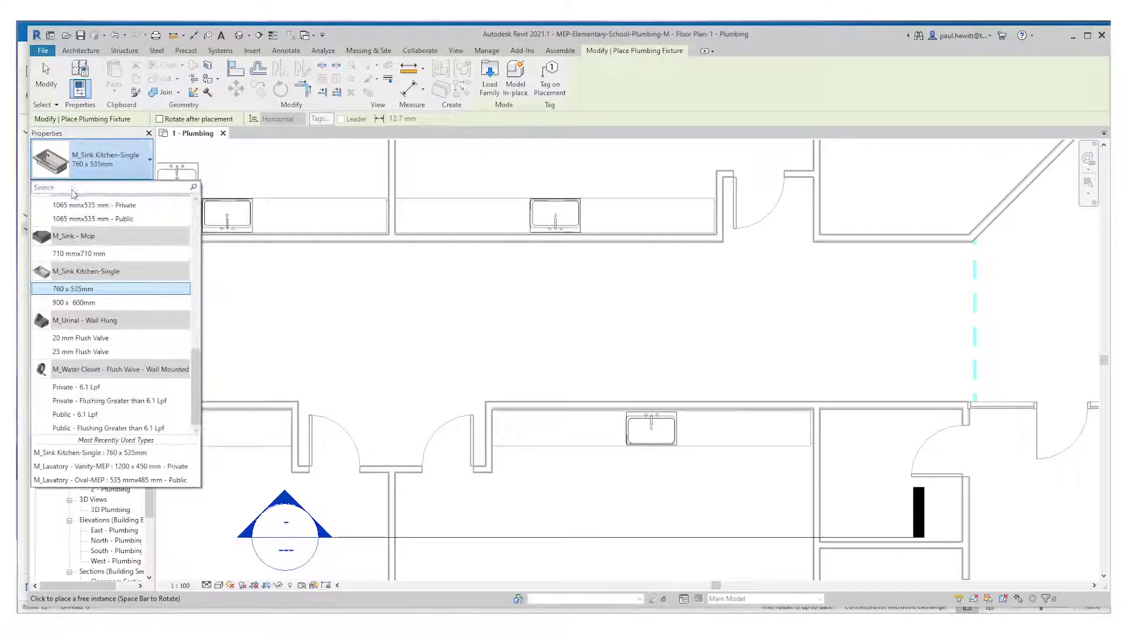
pyautogui.write('s')
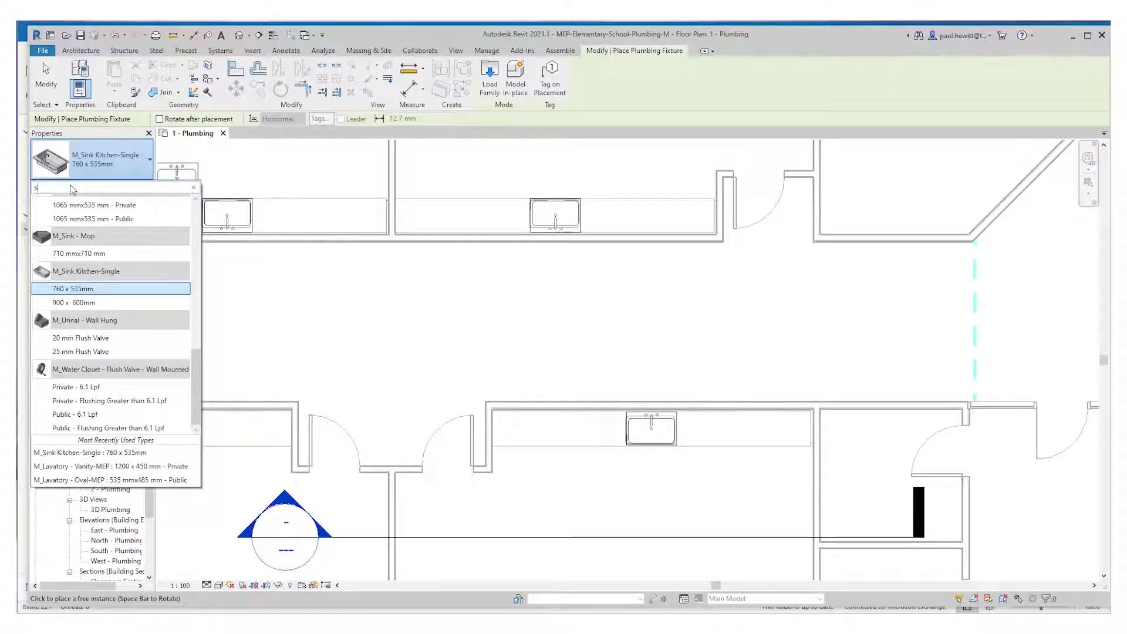
pyautogui.write('i')
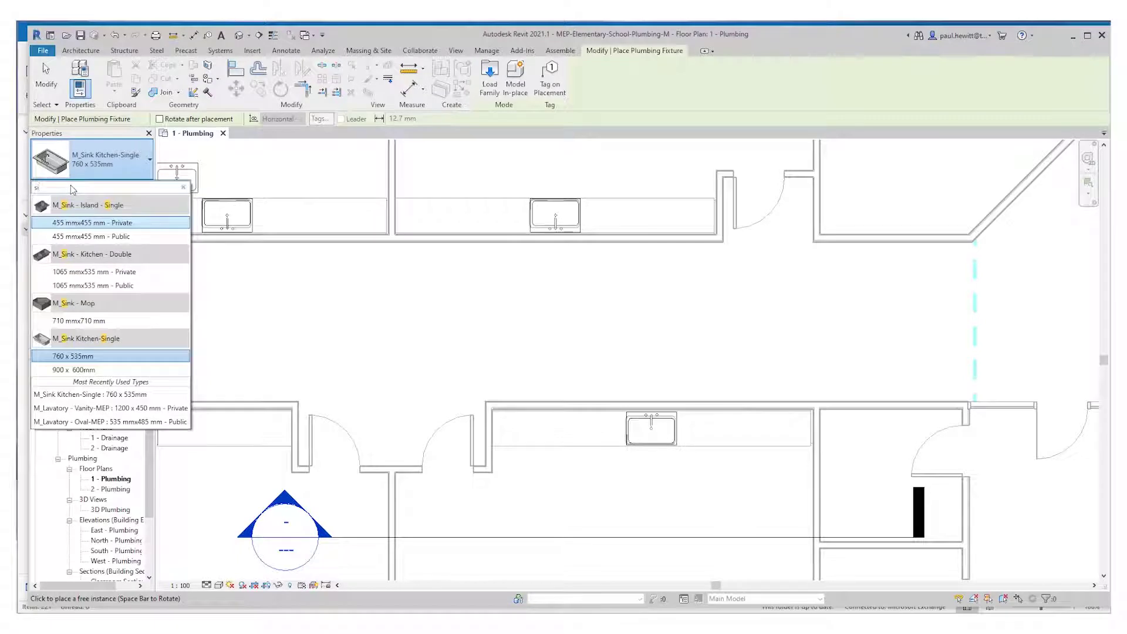
pyautogui.press('BackSpace')
pyautogui.press('BackSpace')
pyautogui.write('kit')
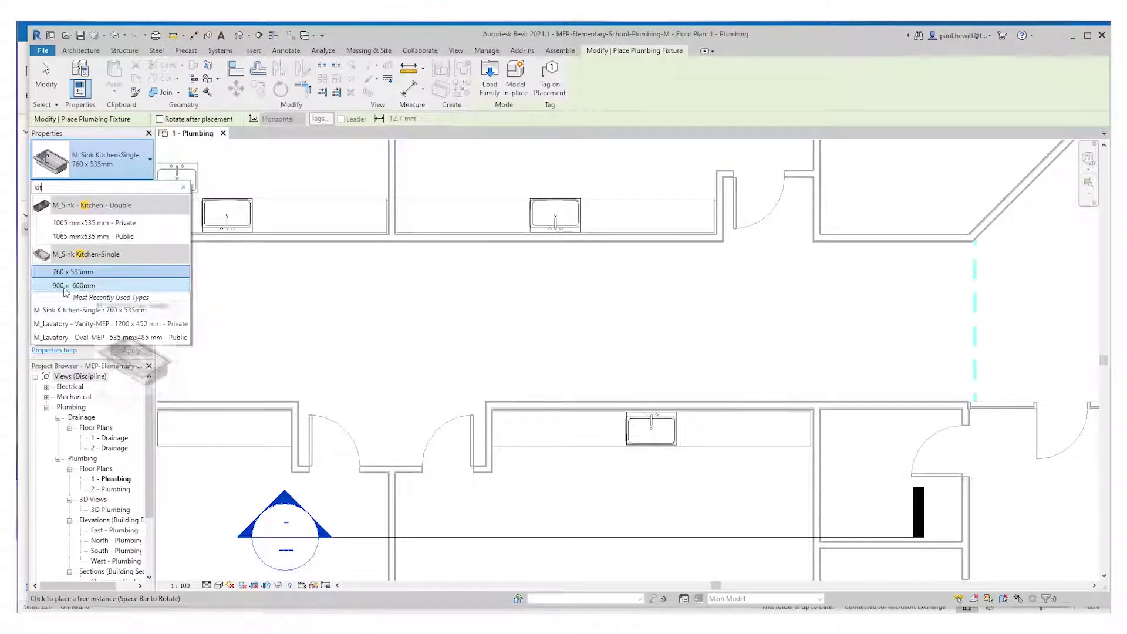
pyautogui.click(88, 287)
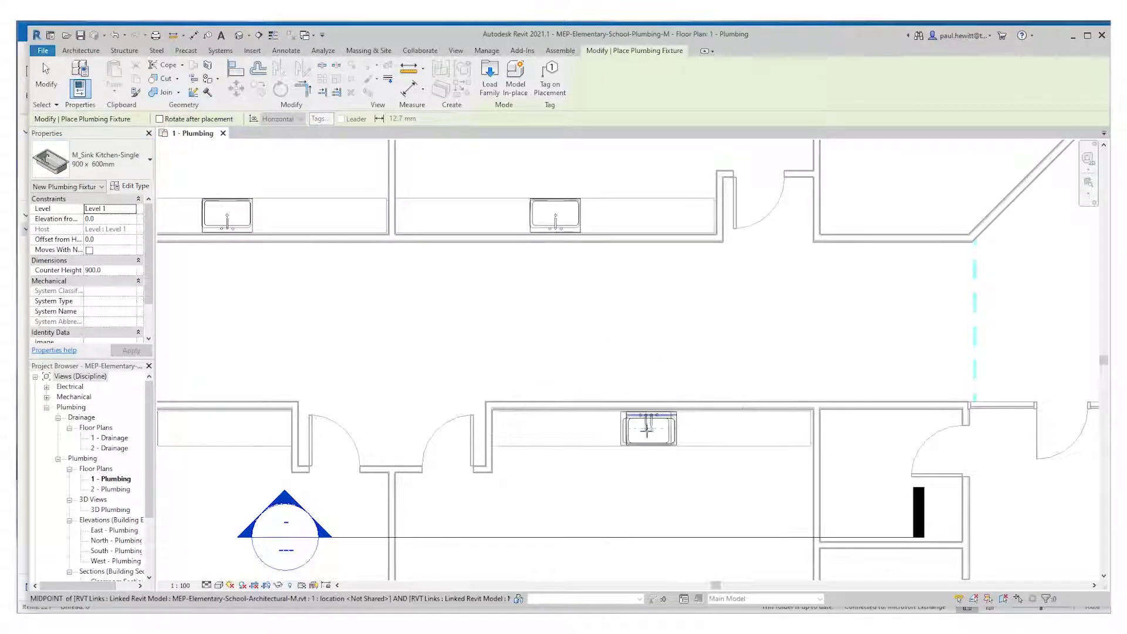
pyautogui.click(651, 428)
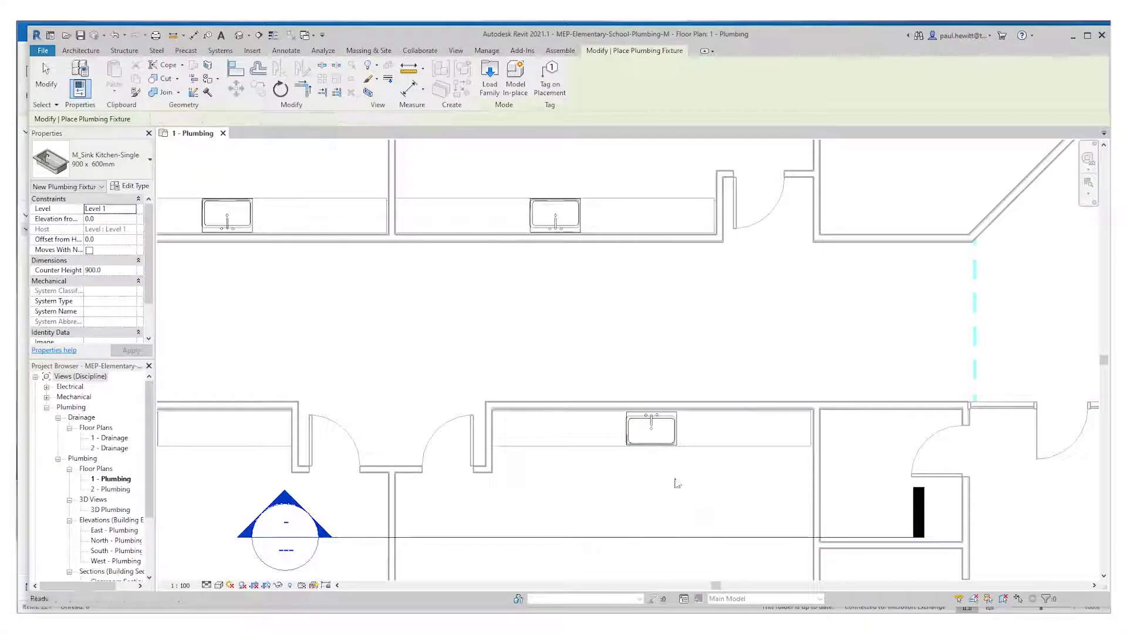
# End sink placement and verify the counter sink is M_Sink Kitchen-Single 900 x 600mm
pyautogui.press('Escape')
pyautogui.press('Escape')
pyautogui.moveTo(592, 374); pyautogui.dragTo(693, 451)
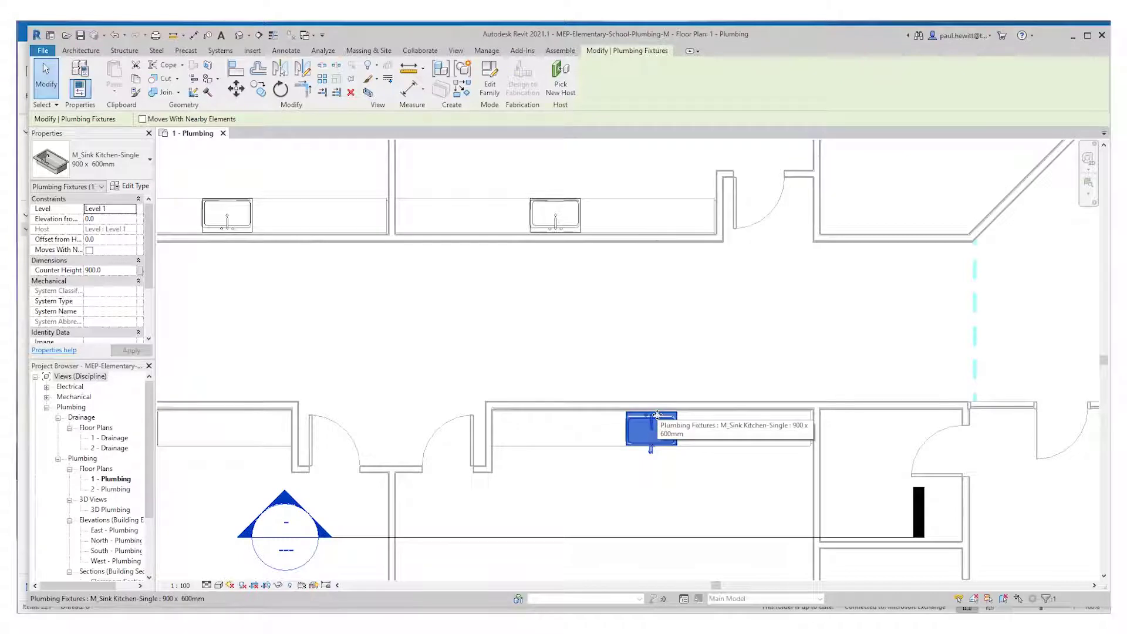
pyautogui.press('Escape')
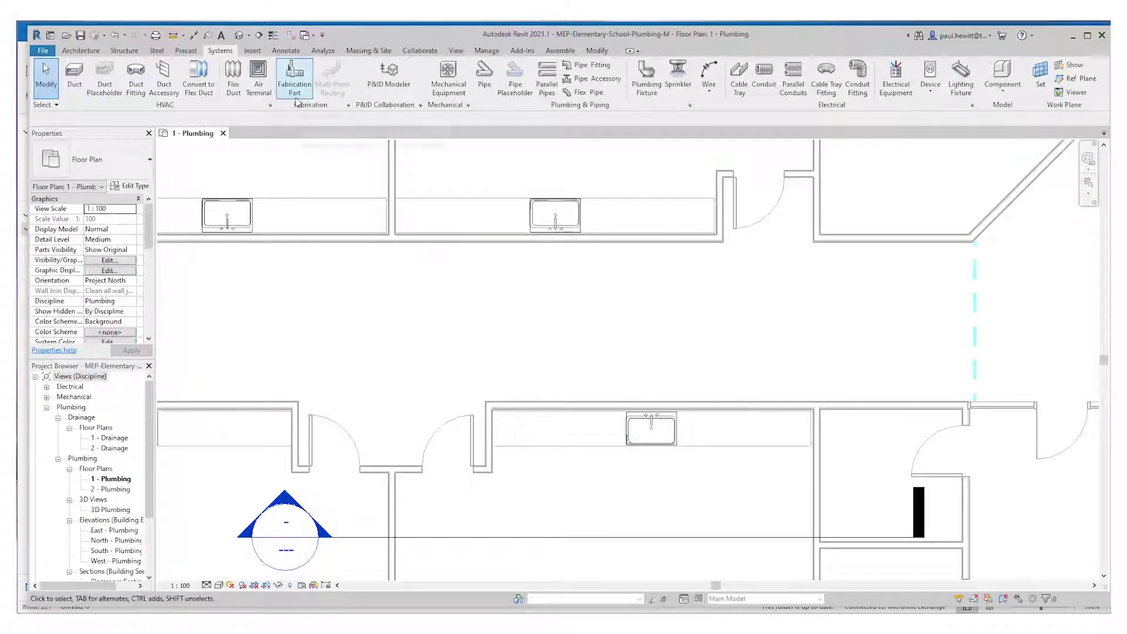
# Load the M_Sink Kitchen-Single-MEP family into the project
pyautogui.click(646, 80)
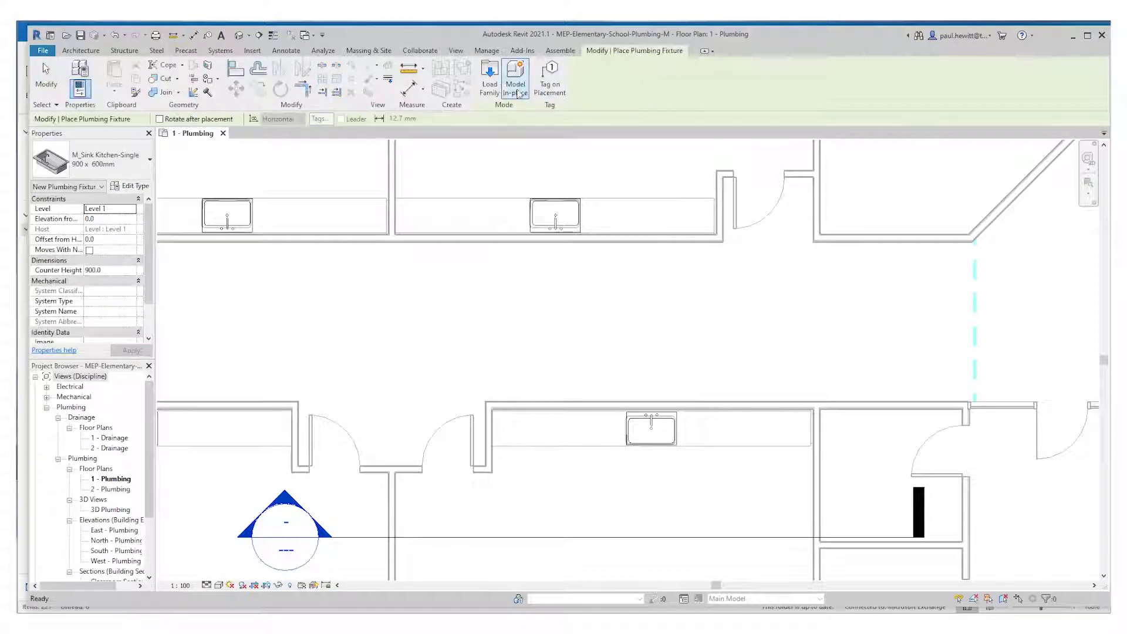
pyautogui.click(493, 74)
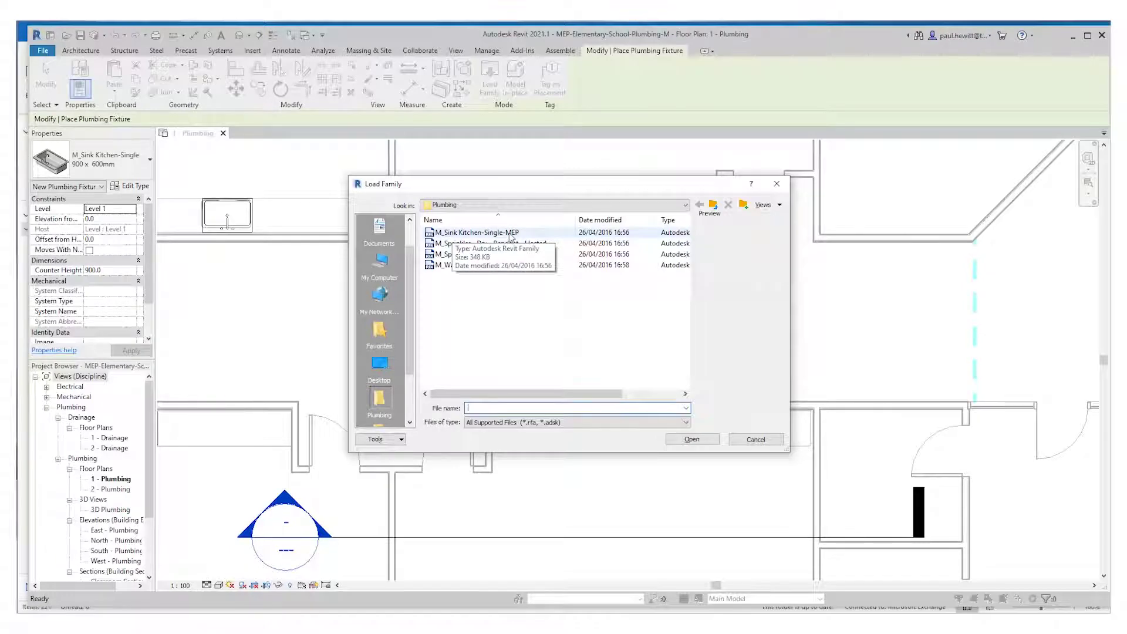
pyautogui.click(510, 236)
pyautogui.click(700, 438)
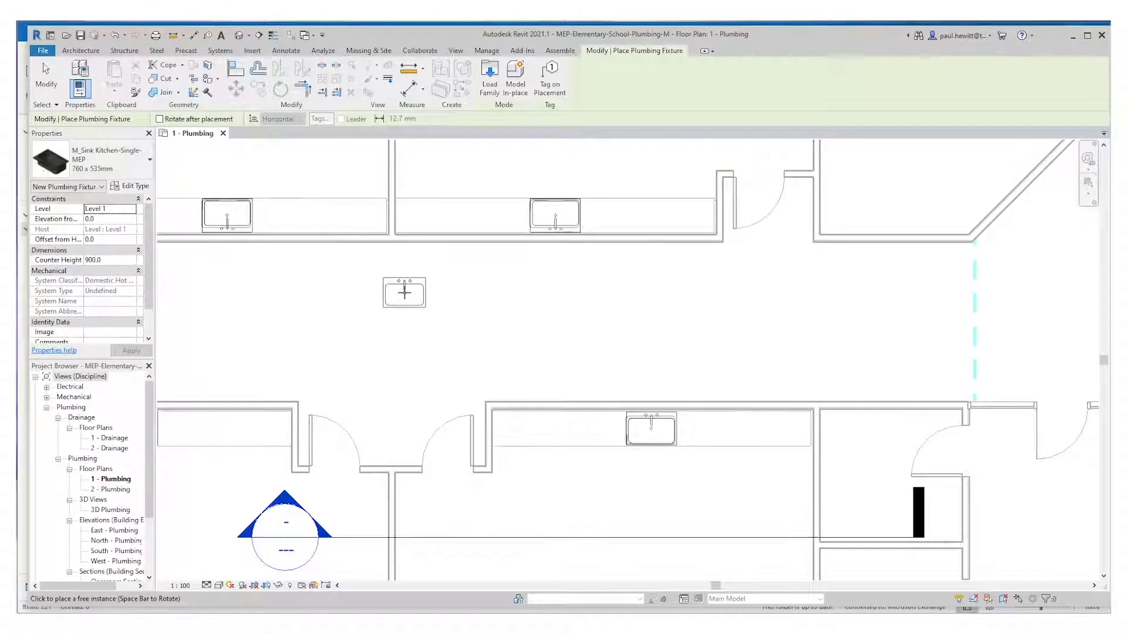
pyautogui.press('Escape')
pyautogui.press('Escape')
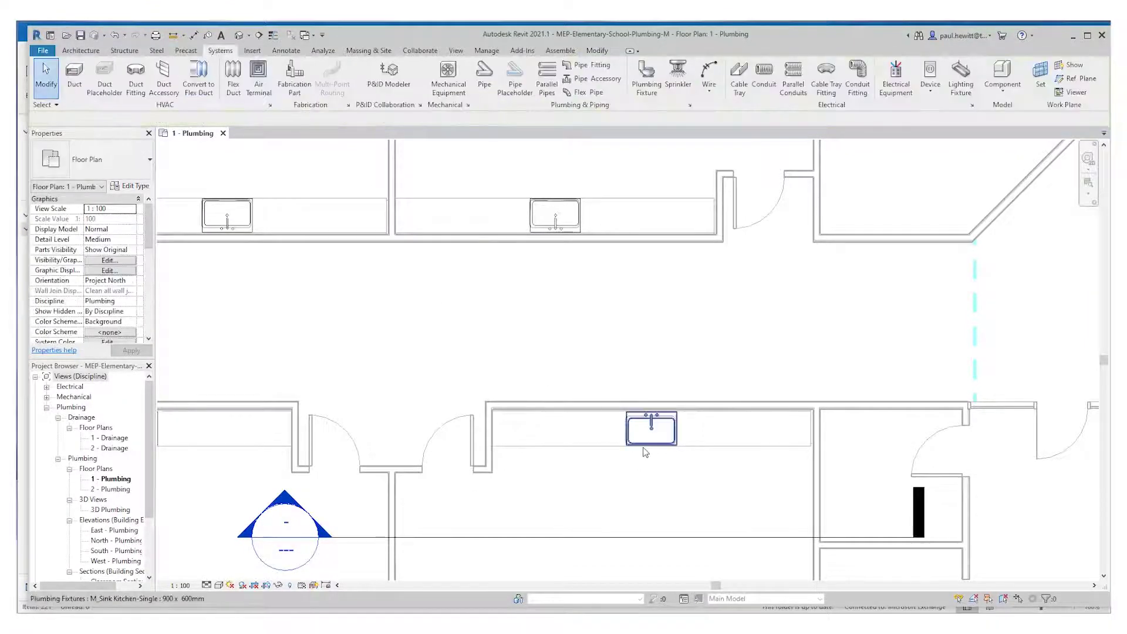
# Change the lower-counter sink to the M_Sink Kitchen-Single-MEP 900 x 600mm type
pyautogui.click(645, 450)
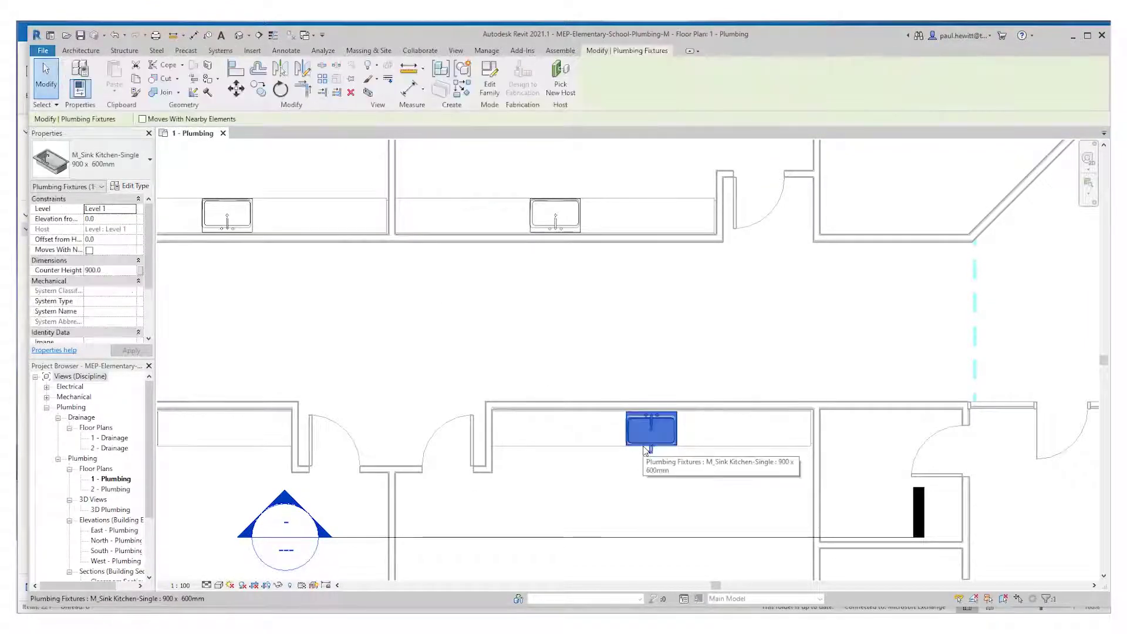
pyautogui.click(148, 160)
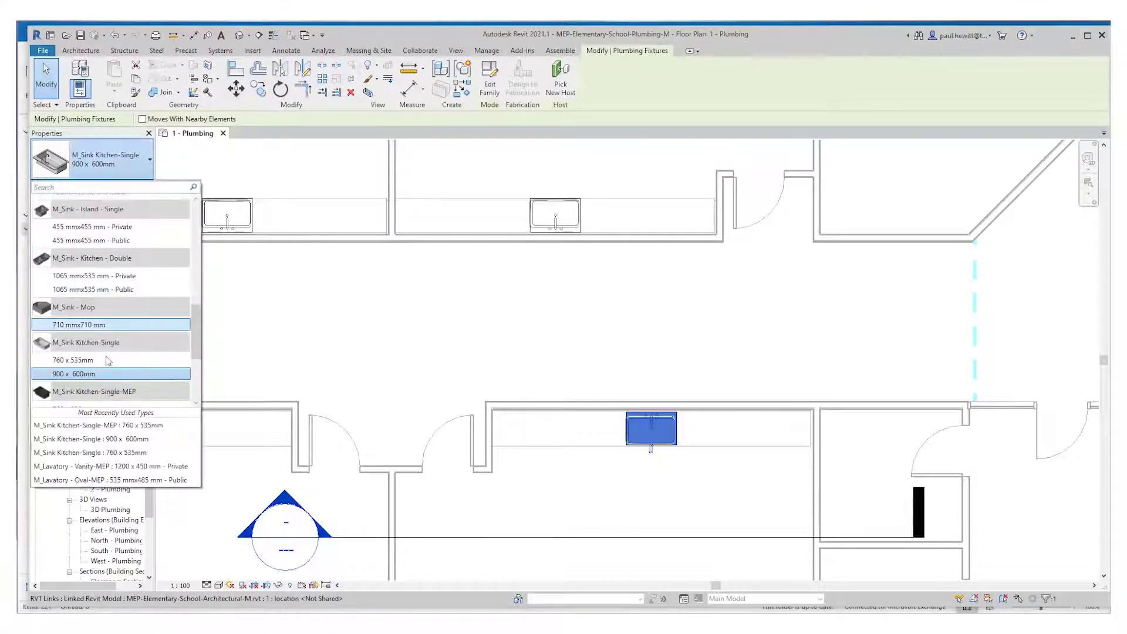
pyautogui.scroll(-1, 107, 397)
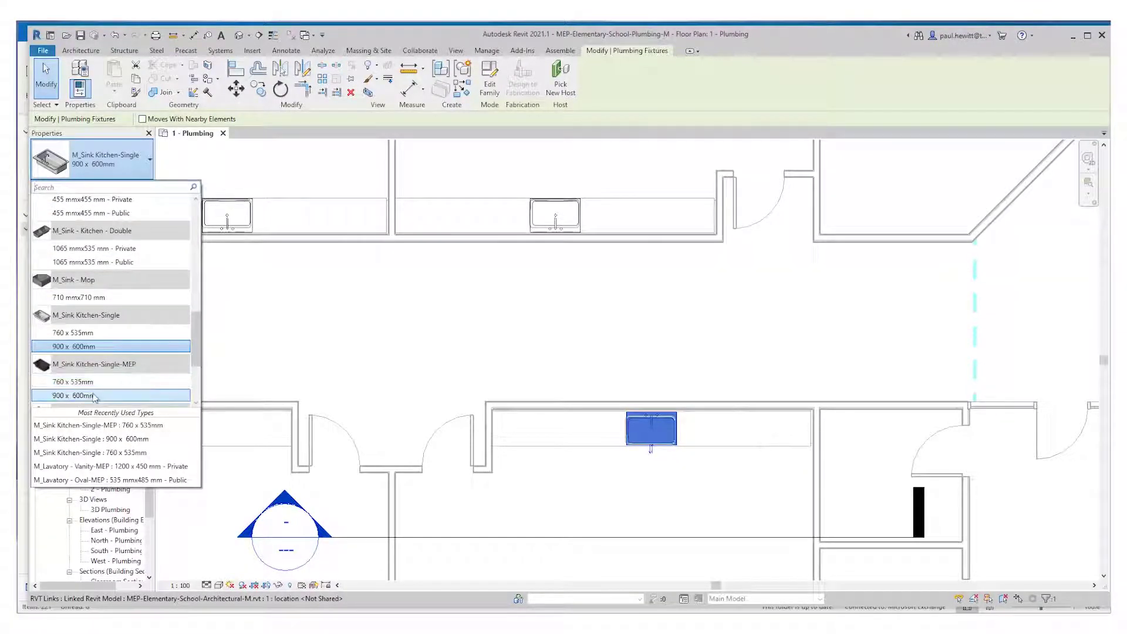
pyautogui.click(54, 396)
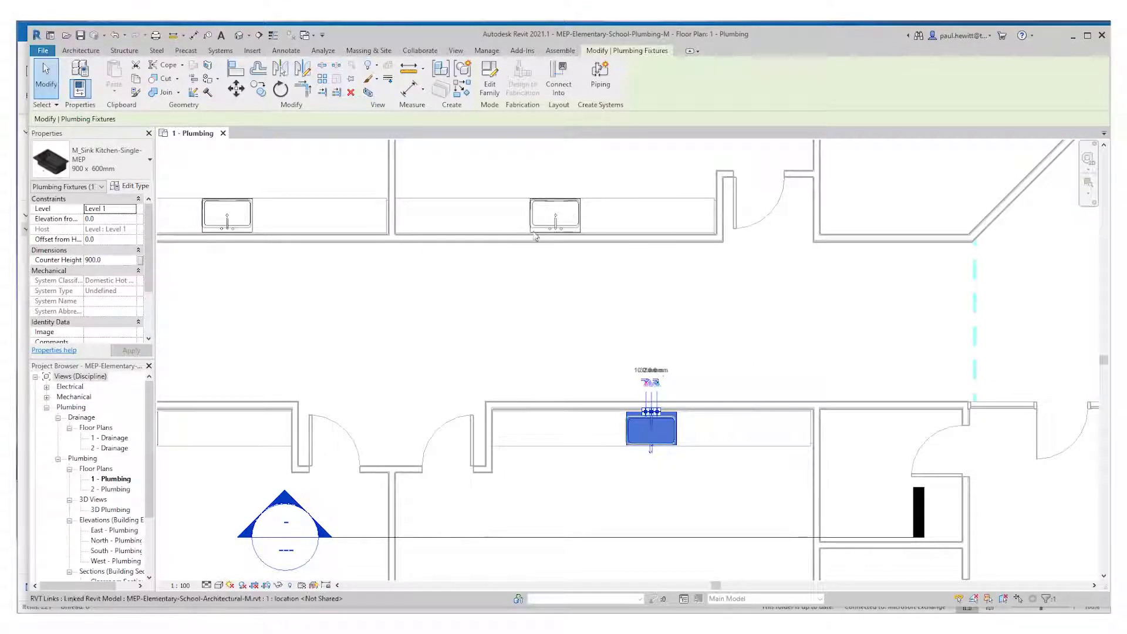
pyautogui.rightClick(685, 356)
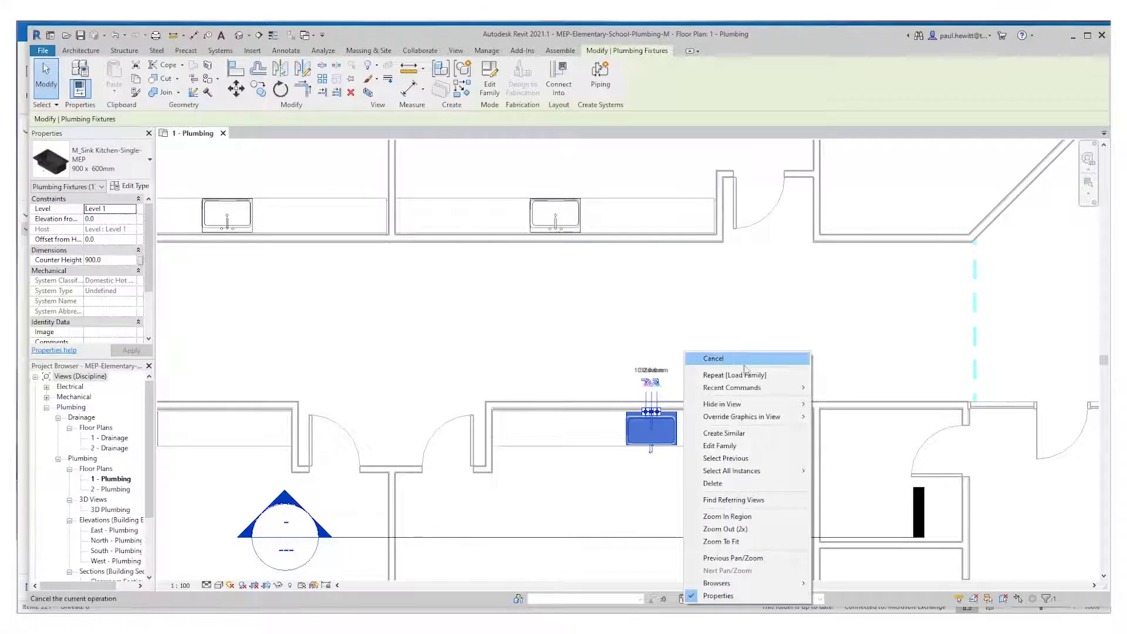
# Use Create Similar to place a matching MEP sink at the upper room's sink position
pyautogui.click(761, 437)
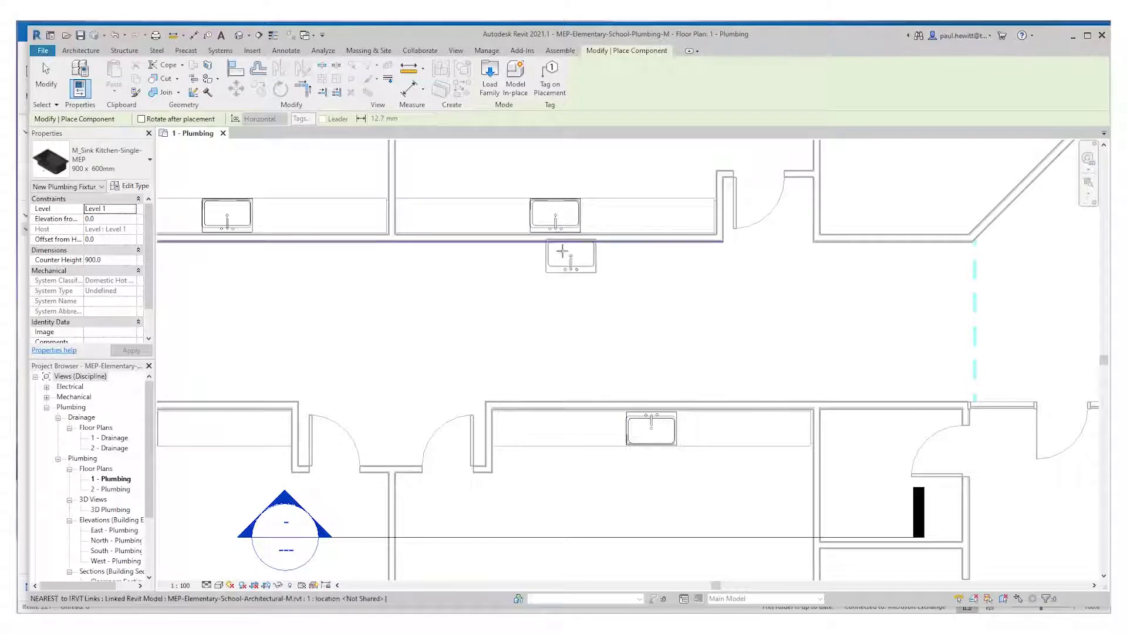
pyautogui.click(555, 218)
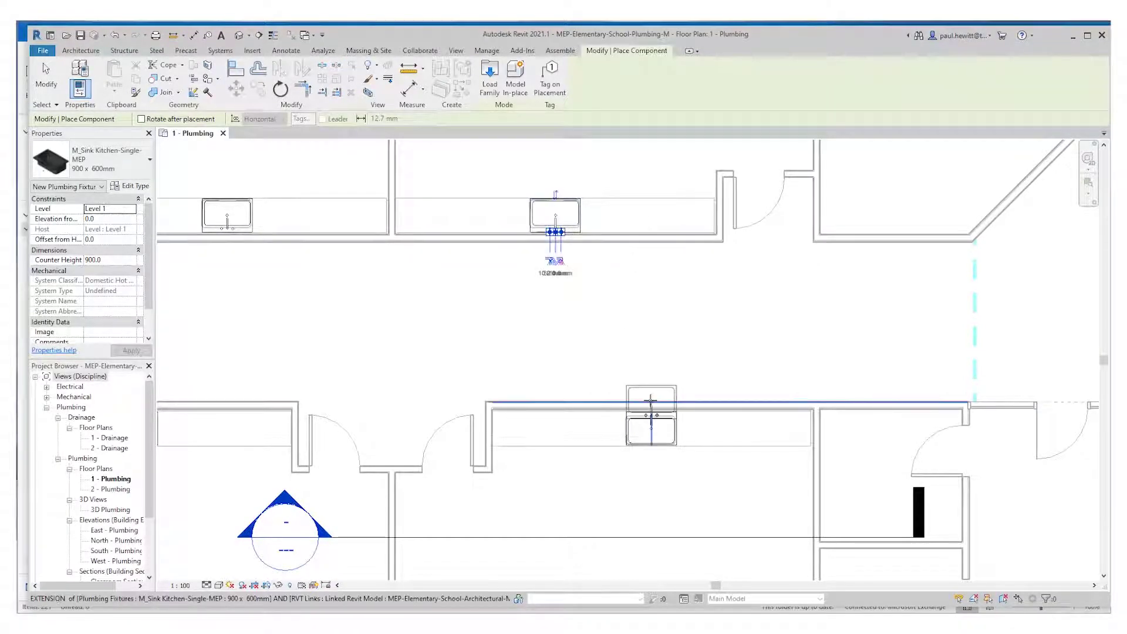
pyautogui.press('Escape')
pyautogui.press('Escape')
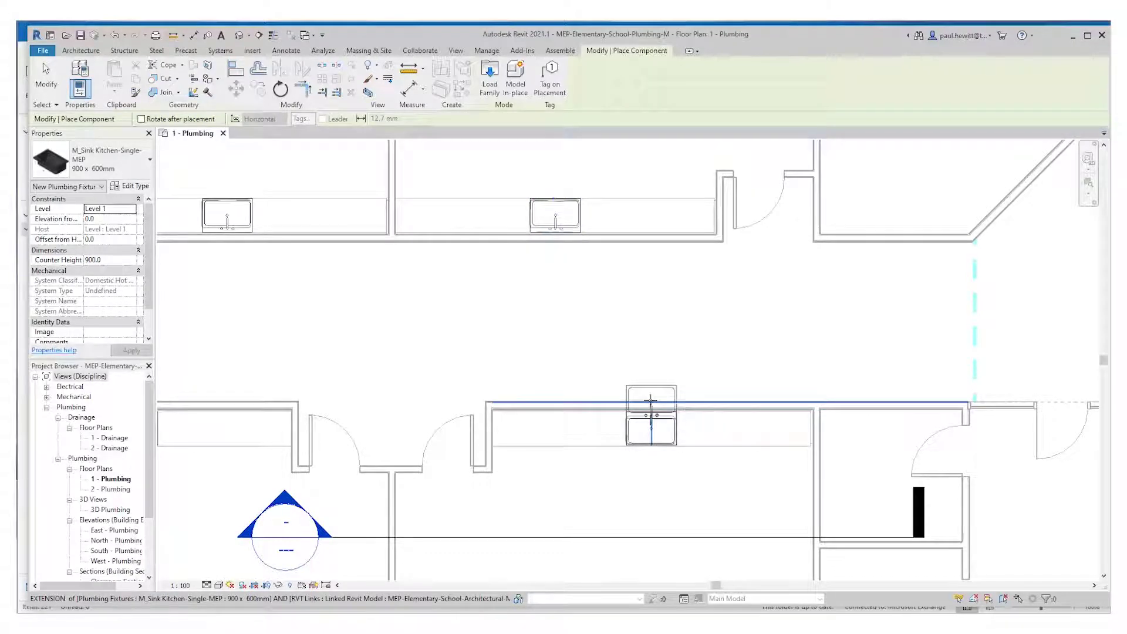
# Copy both kitchen sinks and paste them aligned onto Level 2, then open the 2 - Plumbing plan
pyautogui.click(579, 228)
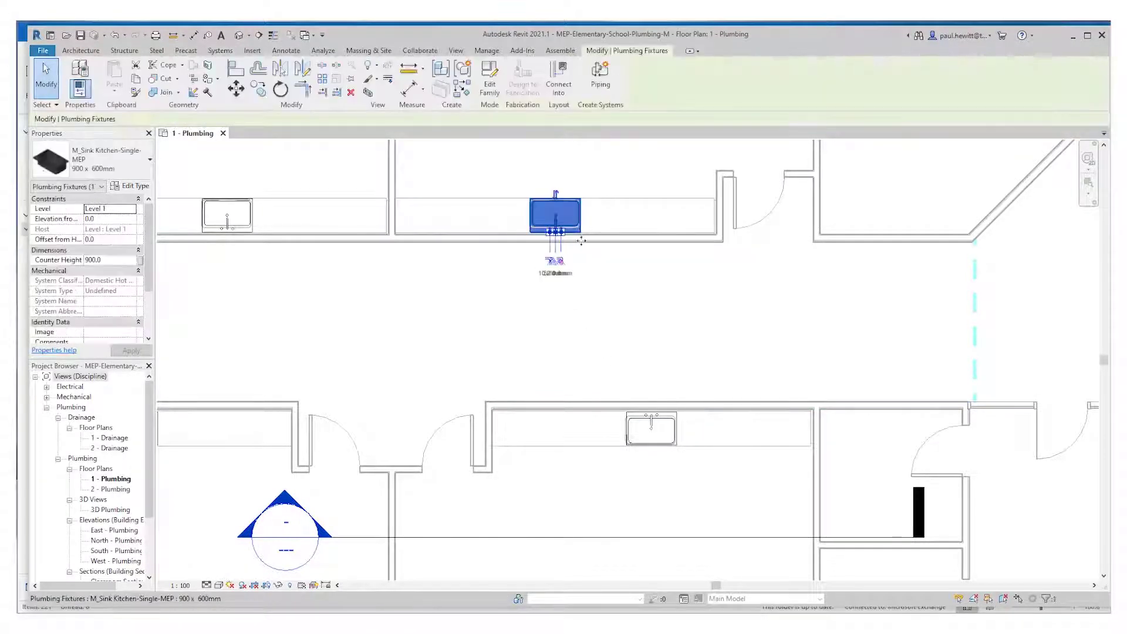
pyautogui.keyDown('ctrl'); pyautogui.click(668, 423); pyautogui.keyUp('ctrl')
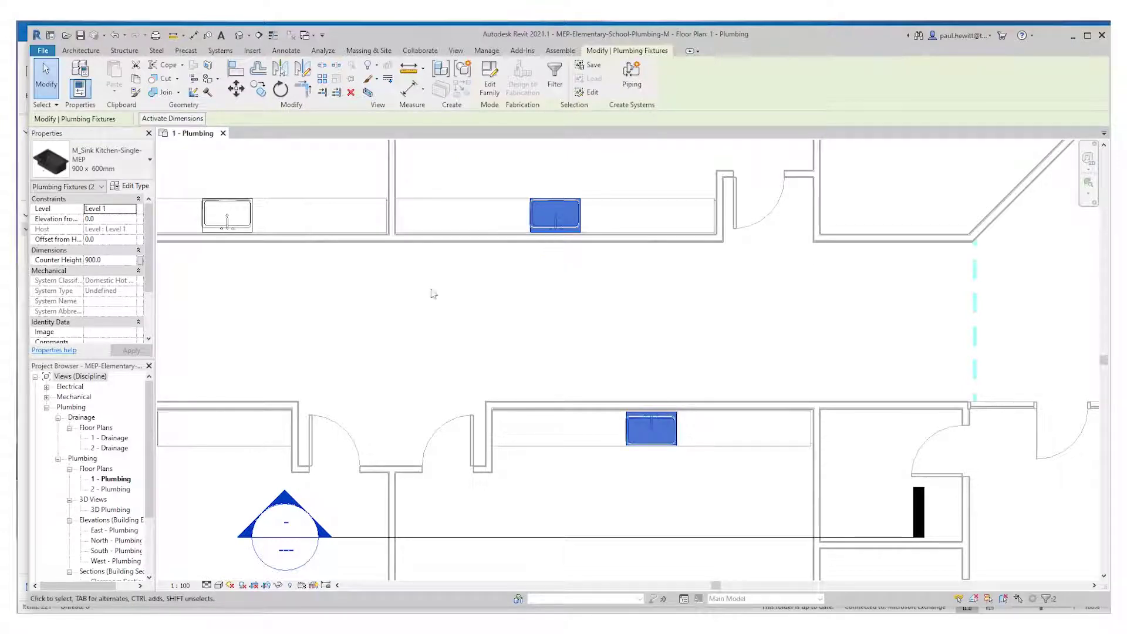
pyautogui.click(136, 80)
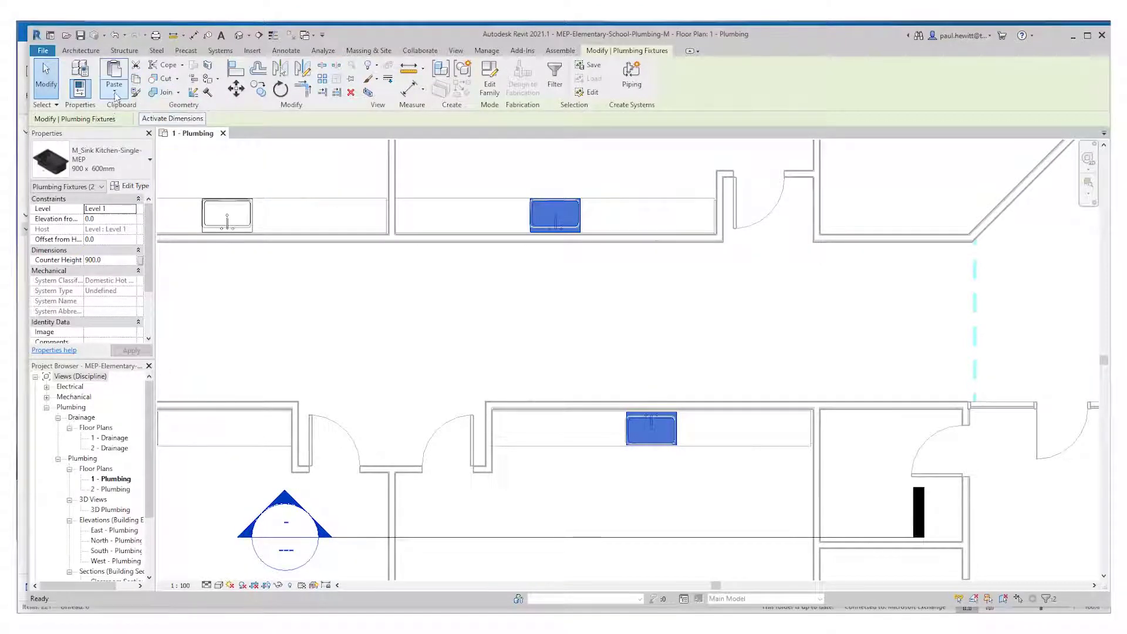
pyautogui.click(117, 96)
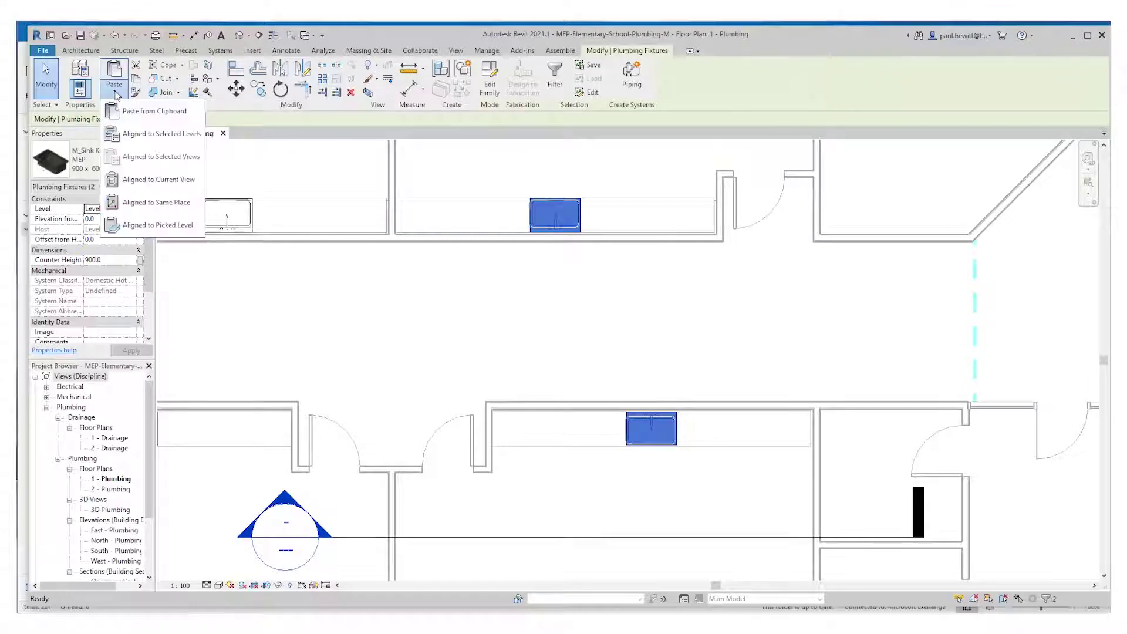
pyautogui.click(159, 135)
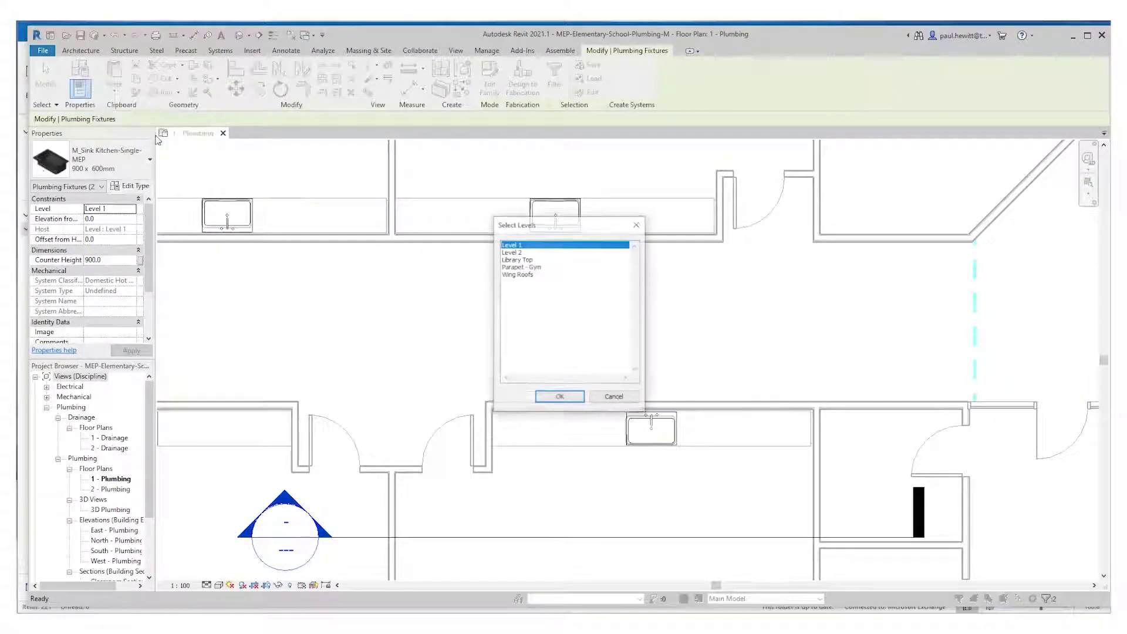
pyautogui.click(511, 252)
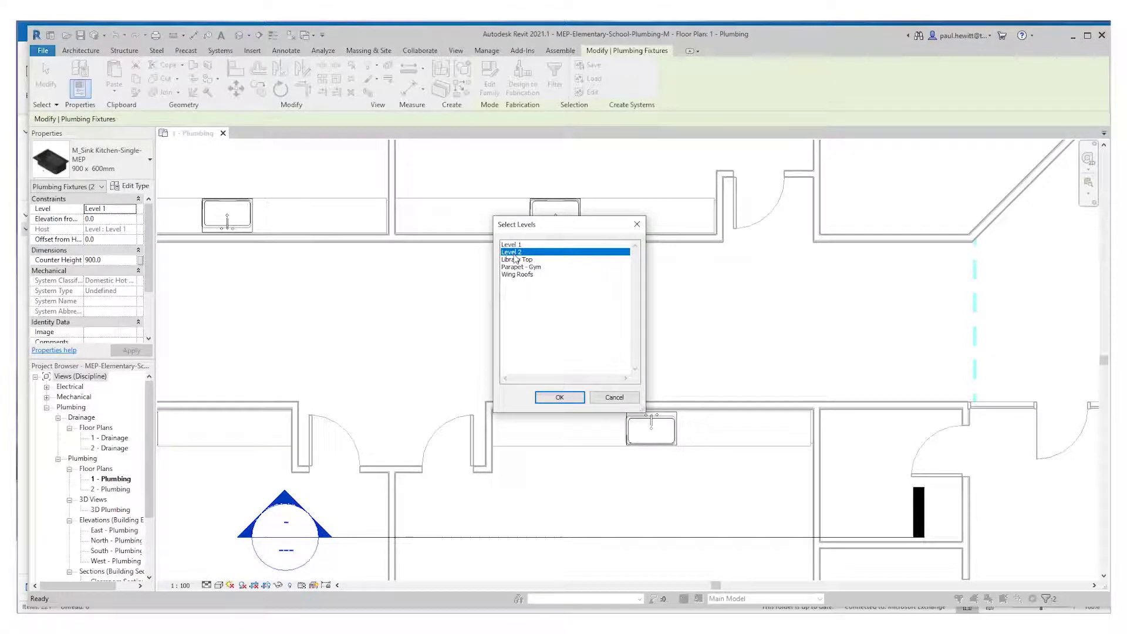
pyautogui.click(579, 399)
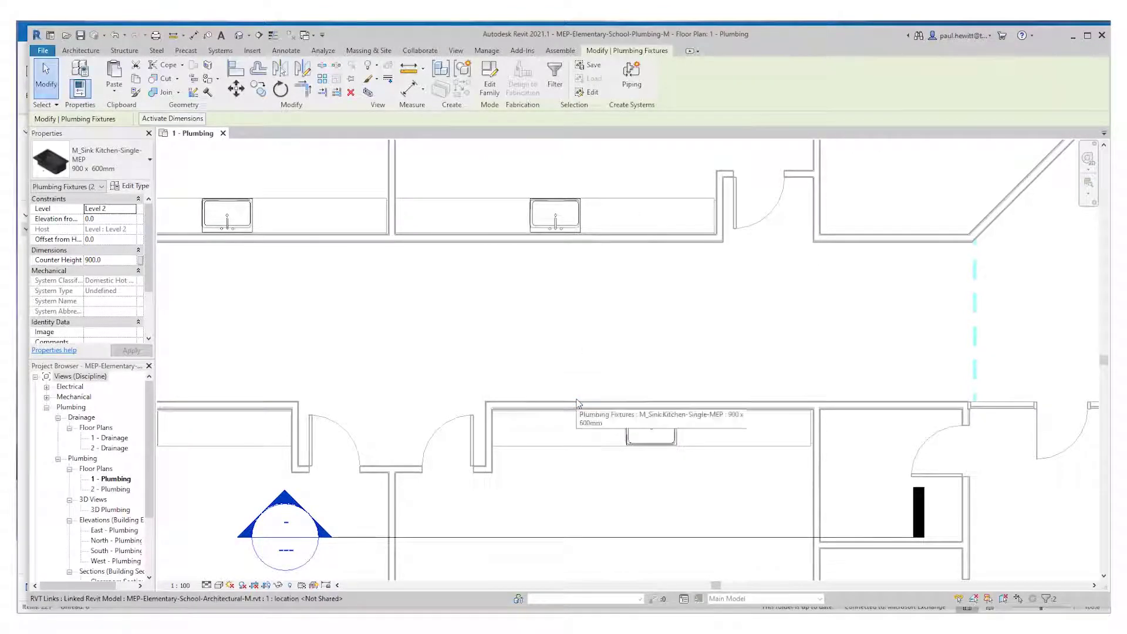
pyautogui.doubleClick(116, 490)
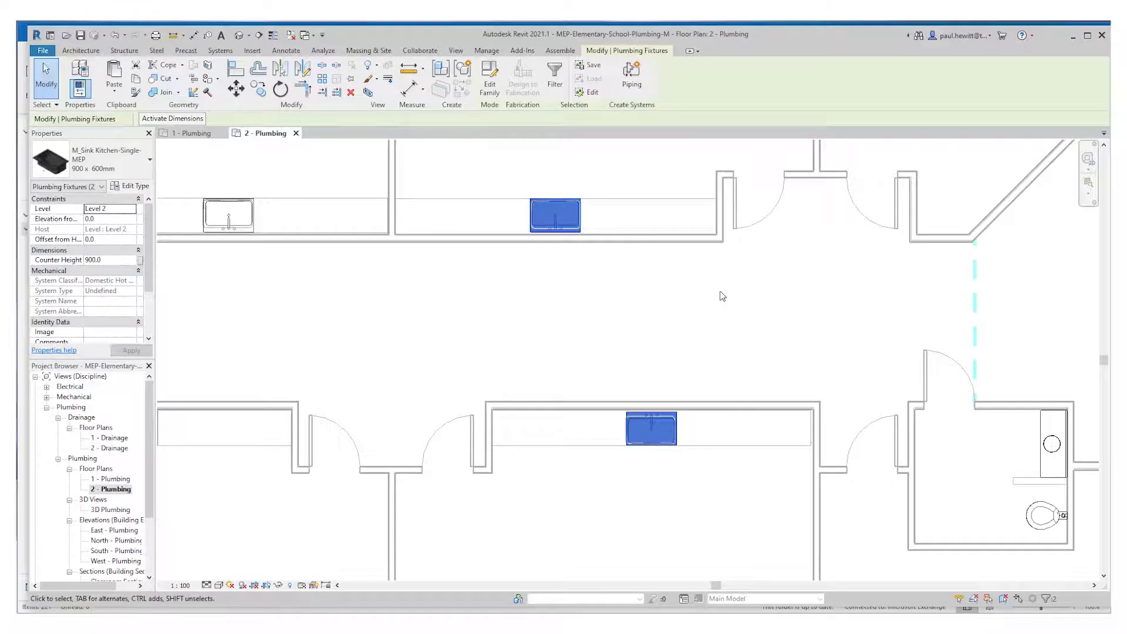
# Return to the 1 - Plumbing plan framing the toilet rooms, with Systems tools showing
pyautogui.click(196, 134)
pyautogui.scroll(-2, 642, 382)
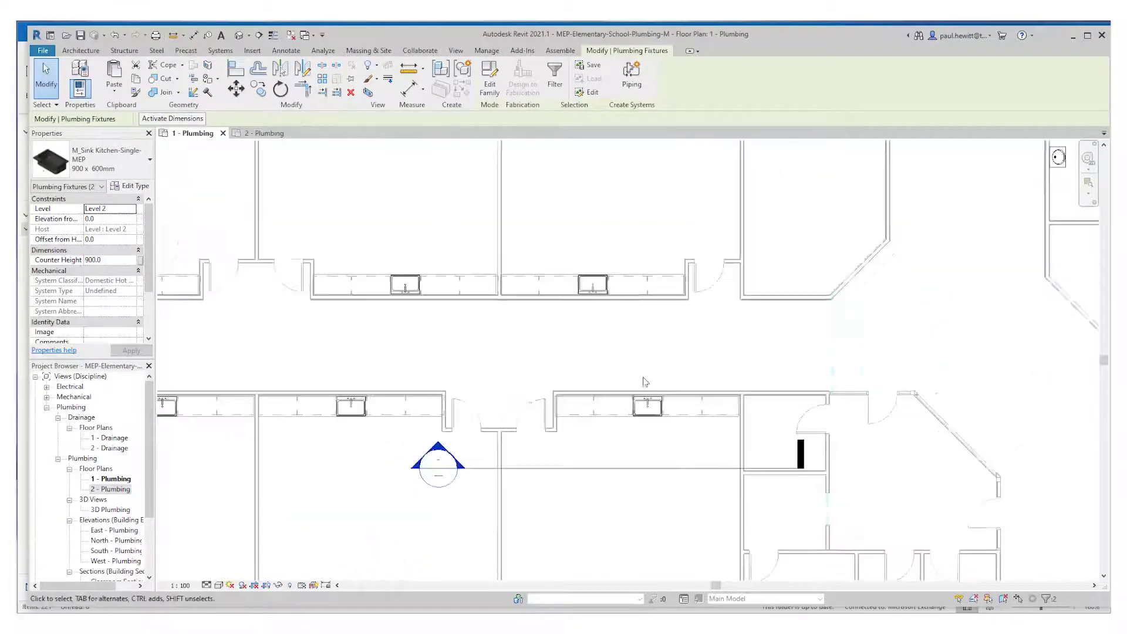
pyautogui.moveTo(940, 333); pyautogui.dragTo(514, 515, button='middle')
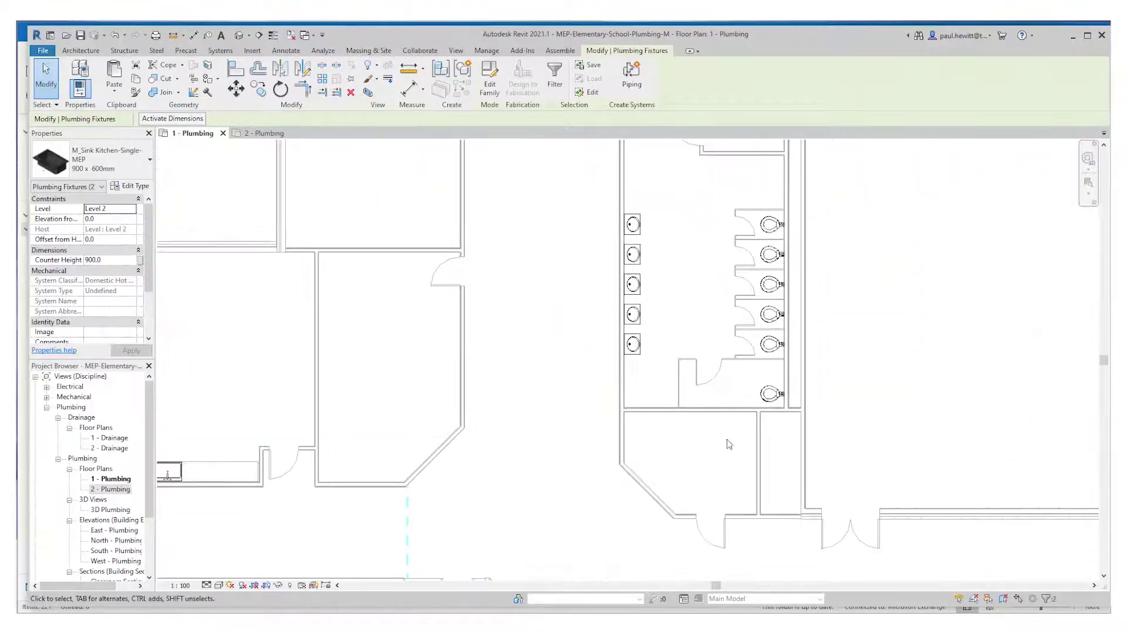
pyautogui.moveTo(770, 282); pyautogui.dragTo(725, 541, button='middle')
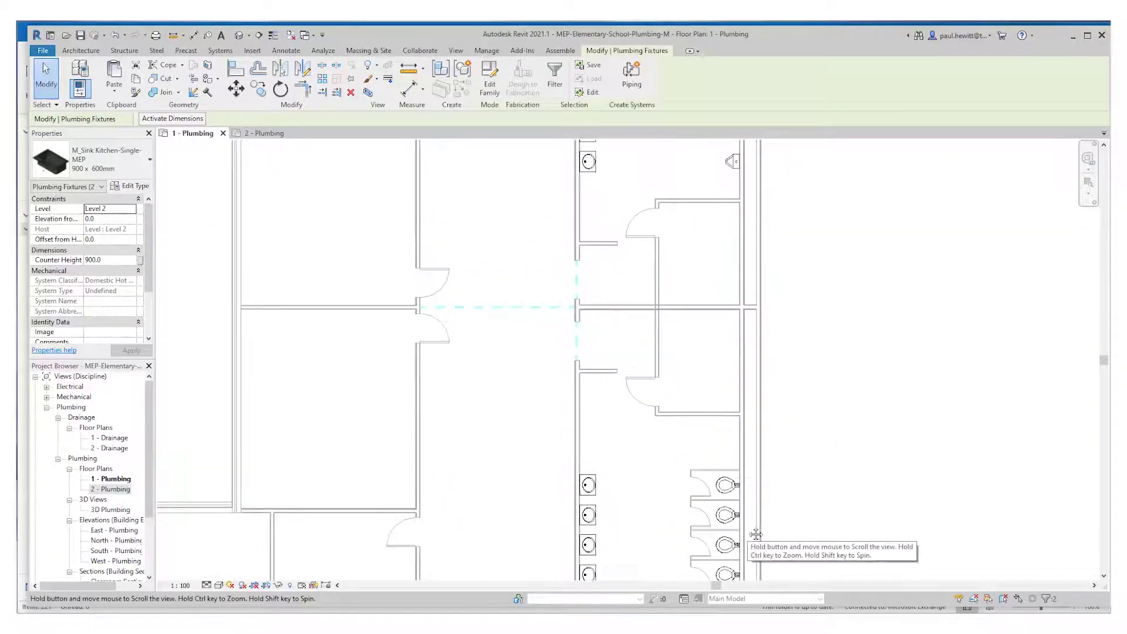
pyautogui.scroll(1, 723, 345)
pyautogui.moveTo(720, 331); pyautogui.dragTo(710, 358, button='middle')
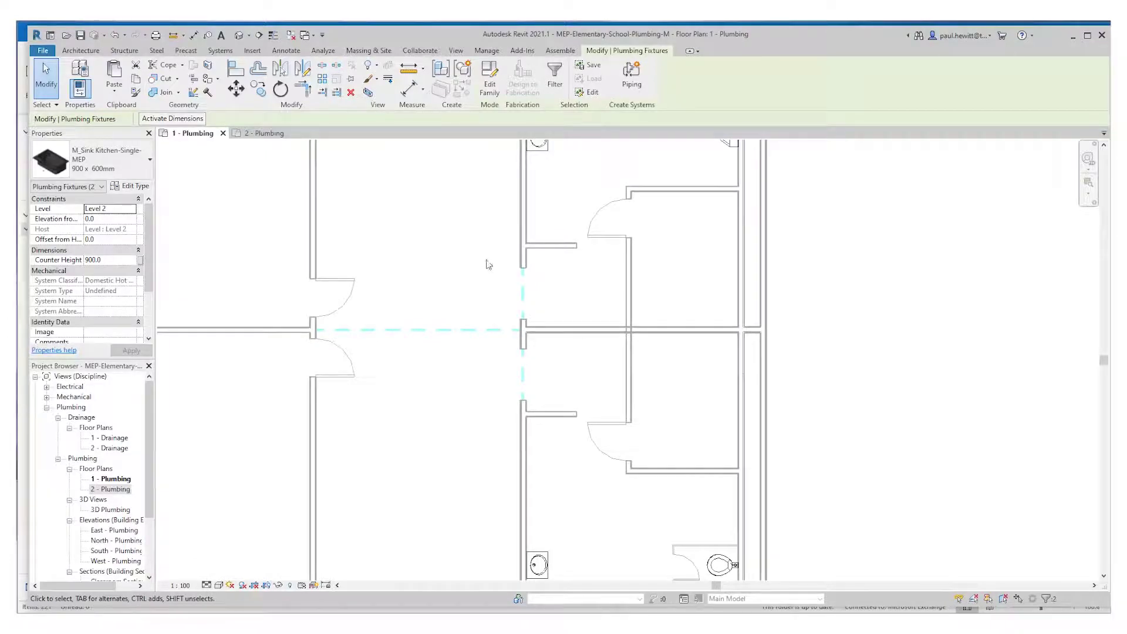
pyautogui.click(220, 52)
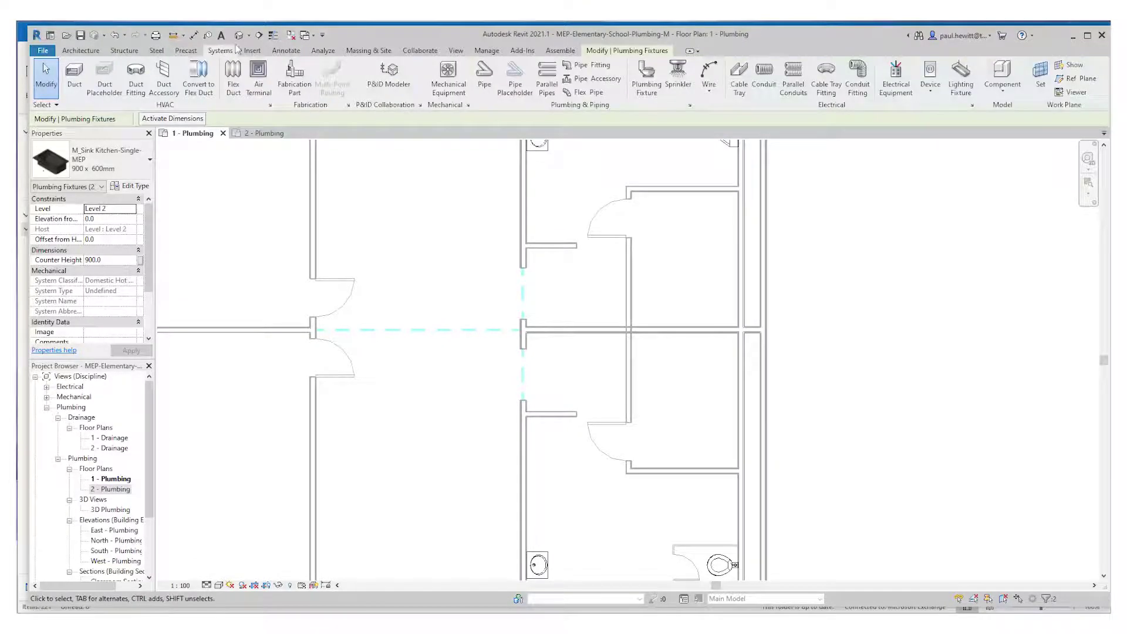
# Load the M_Water Heater.rfa family from disk as mechanical equipment
pyautogui.click(448, 72)
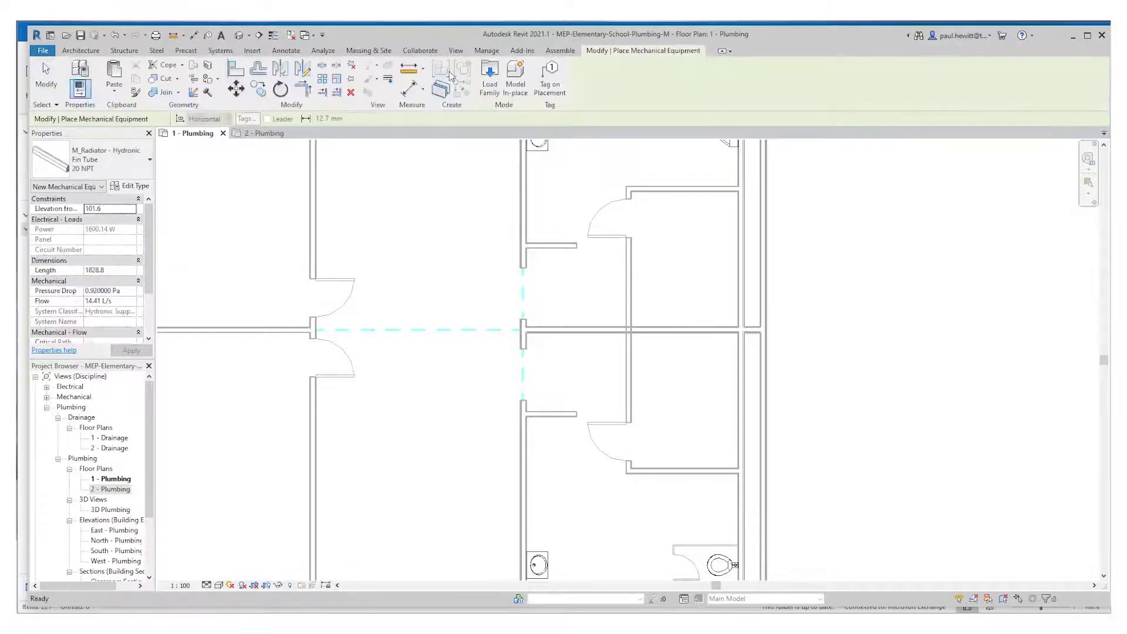
pyautogui.click(490, 82)
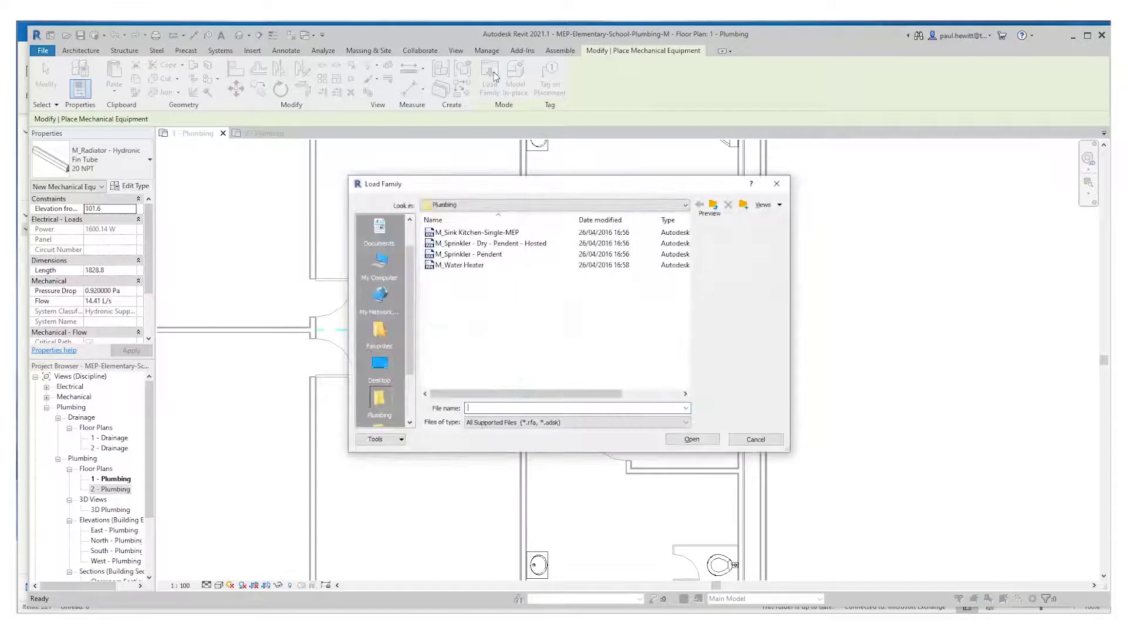
pyautogui.click(461, 265)
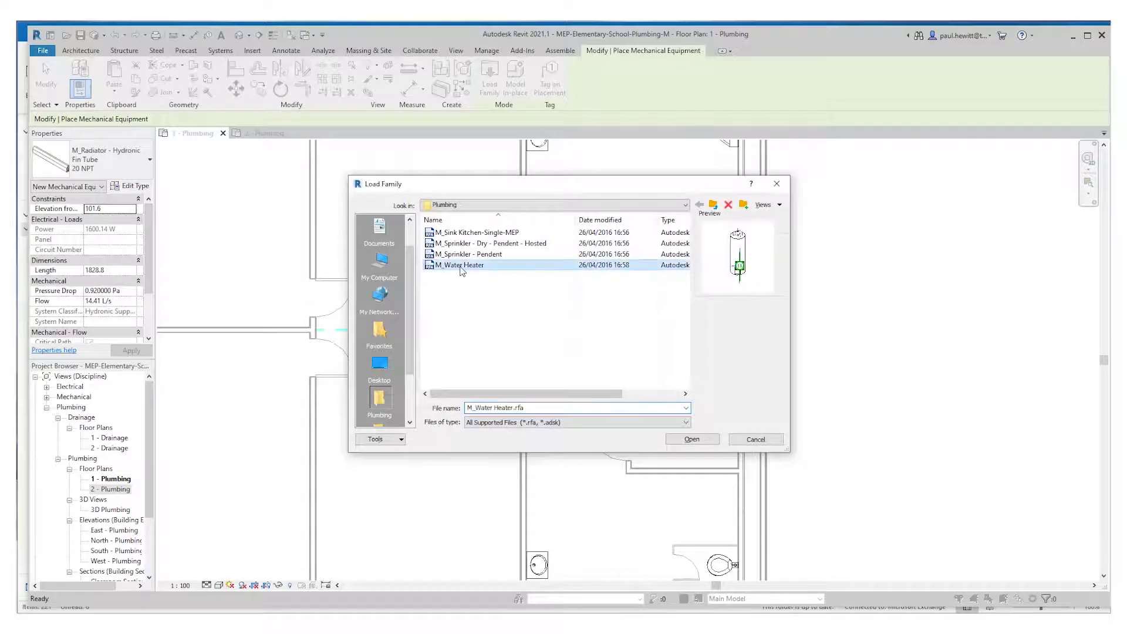
pyautogui.click(691, 438)
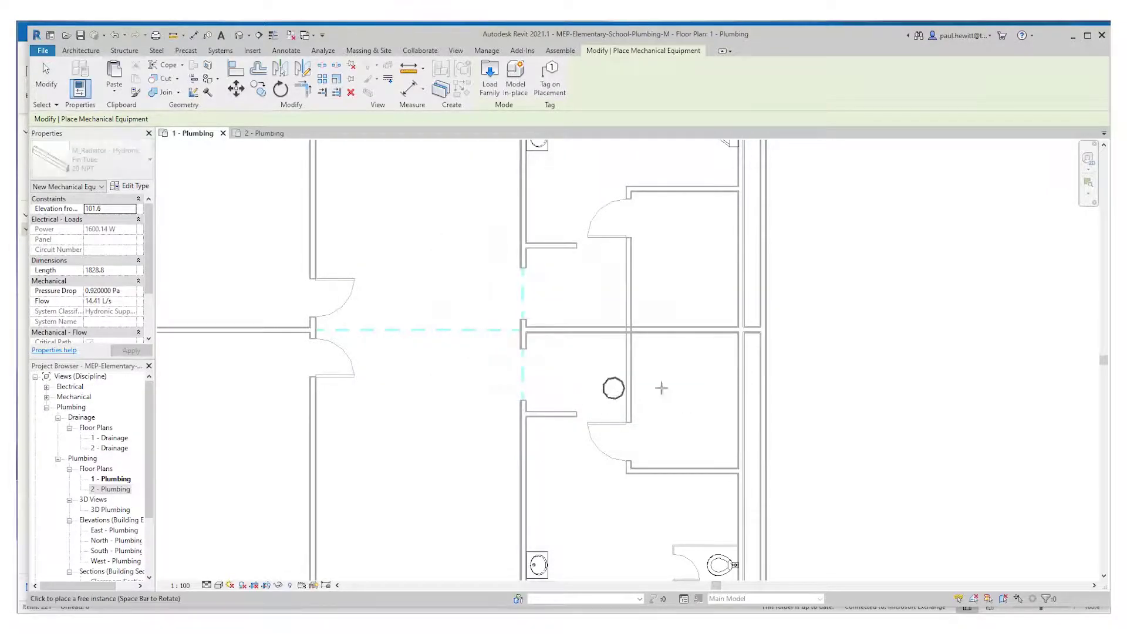
# Place two water heaters in the small room beside the toilet stalls and rotate the lower one 90°
pyautogui.click(720, 351)
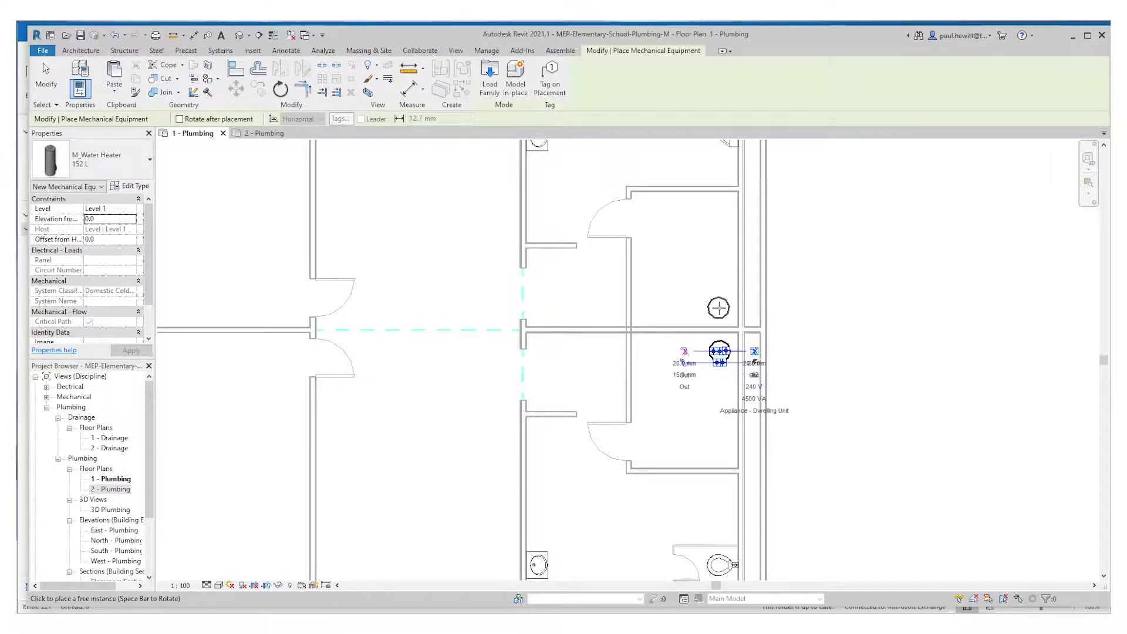
pyautogui.click(719, 308)
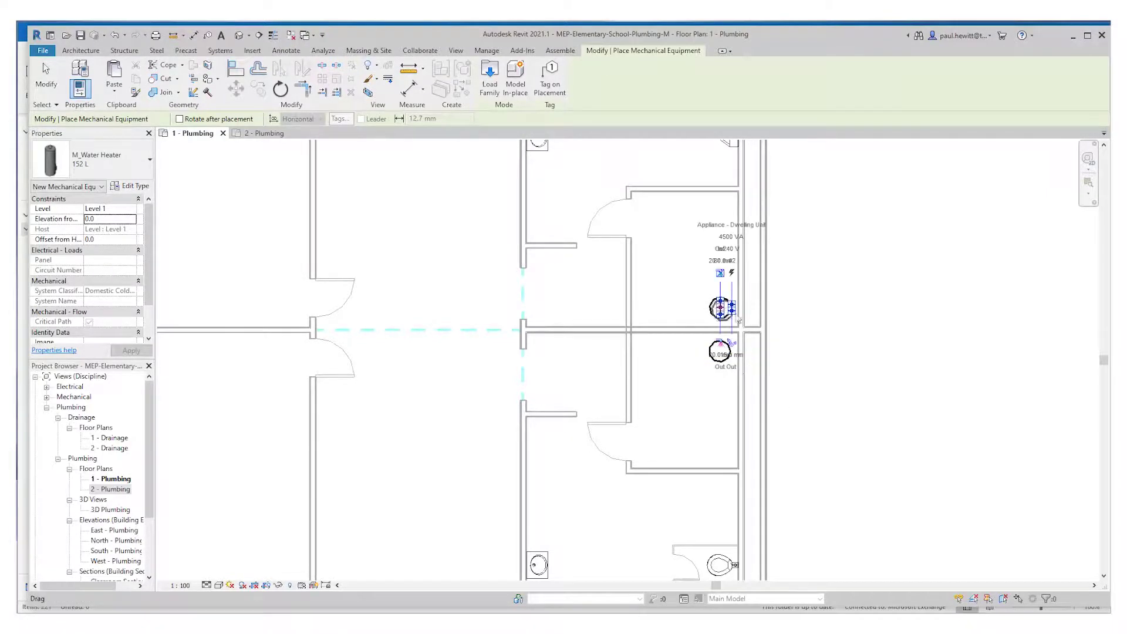
pyautogui.press('Escape')
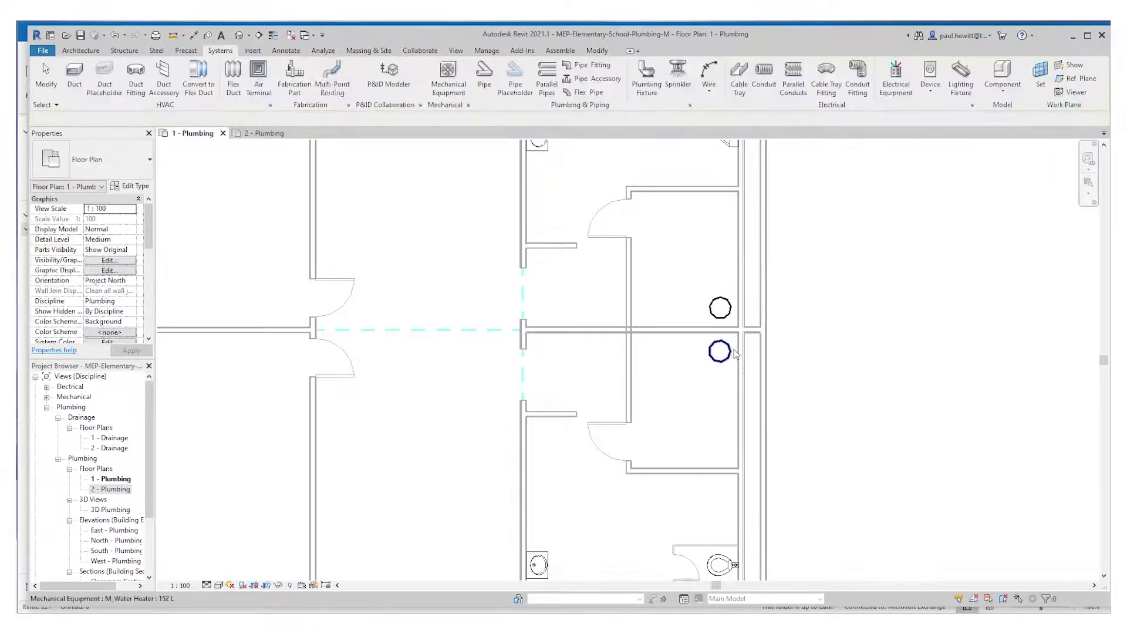
pyautogui.click(760, 351)
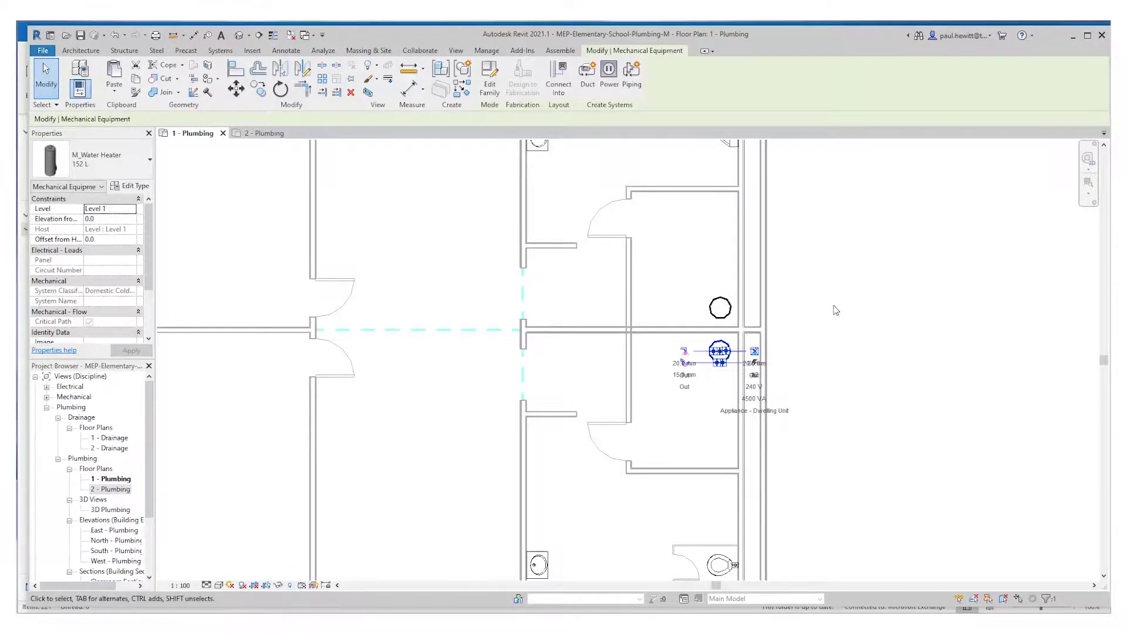
pyautogui.press('space')
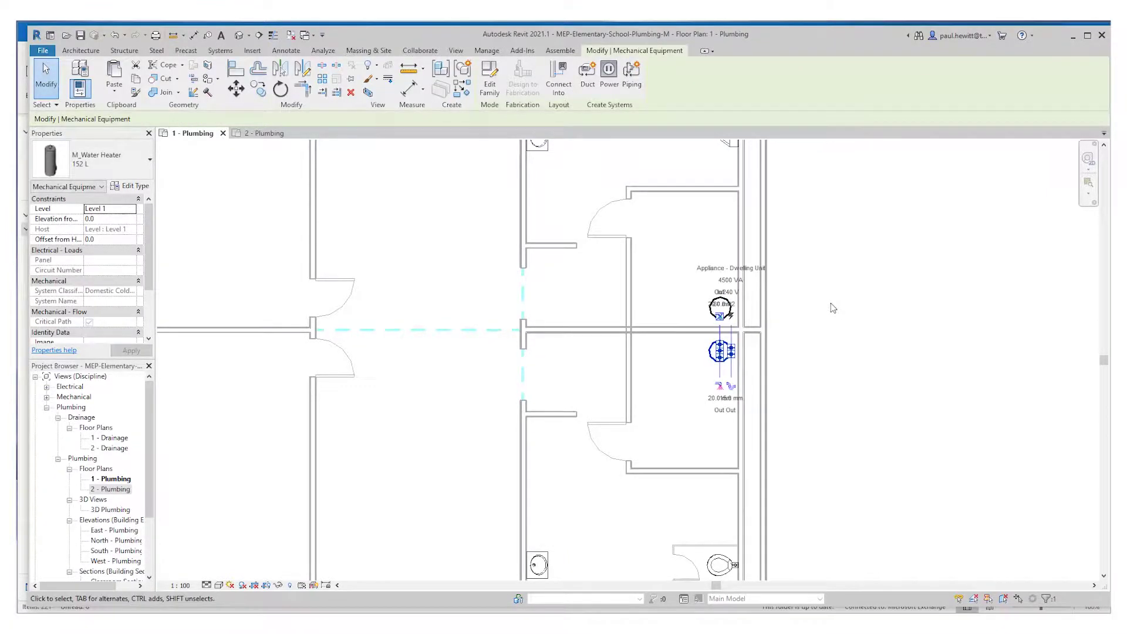